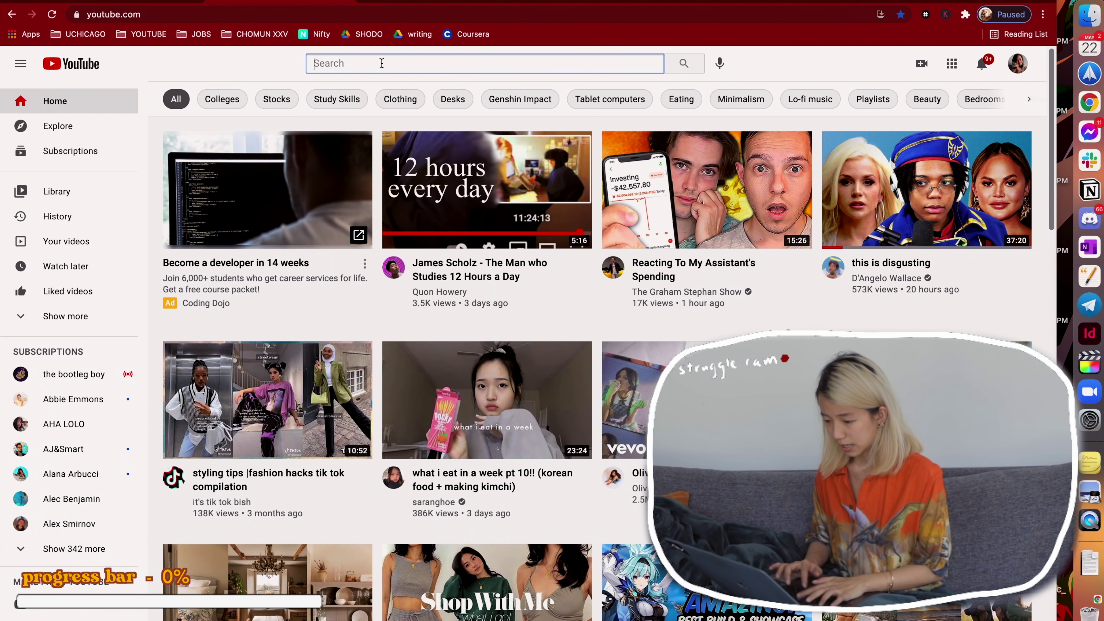
# Search YouTube for 'how to use notion' and open the notion setup tutorial video
pyautogui.write('how to use notion')
pyautogui.press('Return')
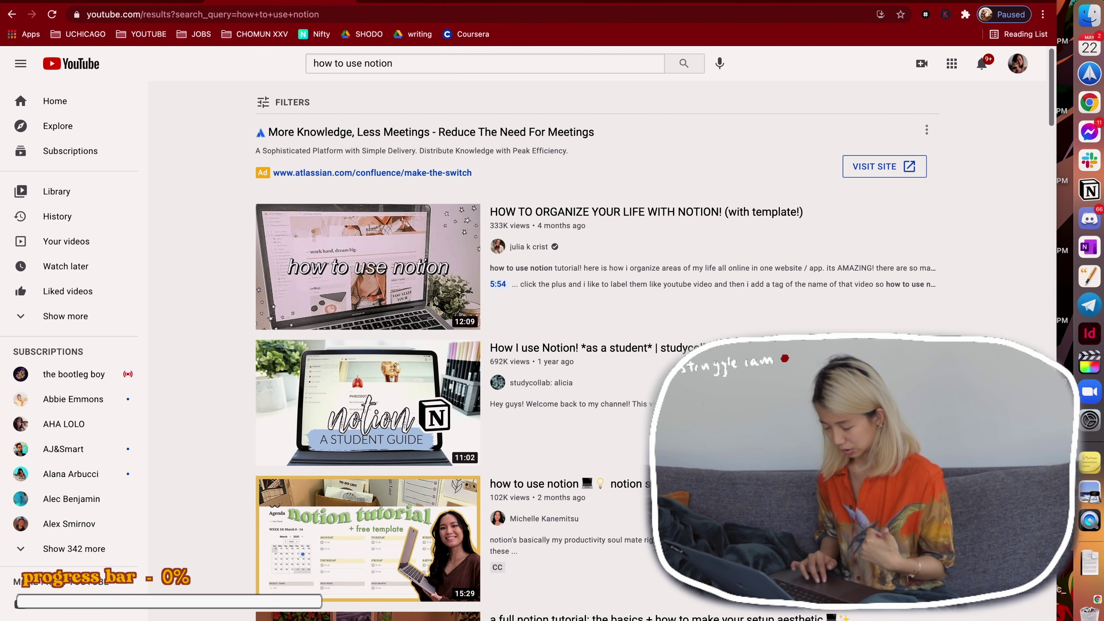
pyautogui.scroll(-5, 516, 355)
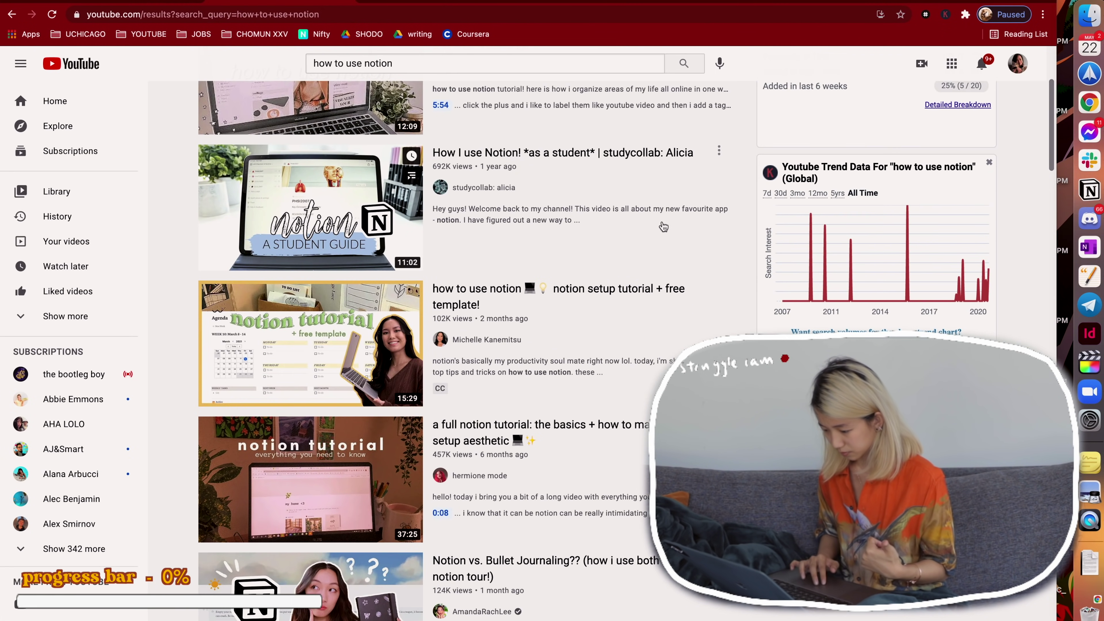
pyautogui.moveTo(430, 284); pyautogui.dragTo(481, 307)
pyautogui.rightClick(522, 285)
pyautogui.press('Escape')
pyautogui.scroll(-3, 453, 320)
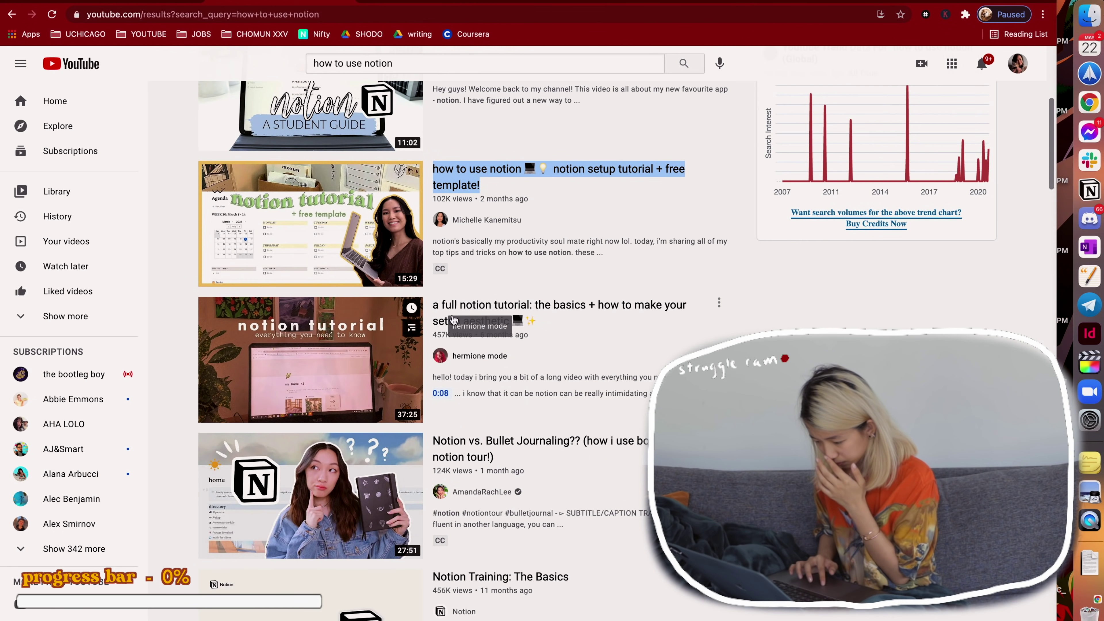
pyautogui.rightClick(493, 305)
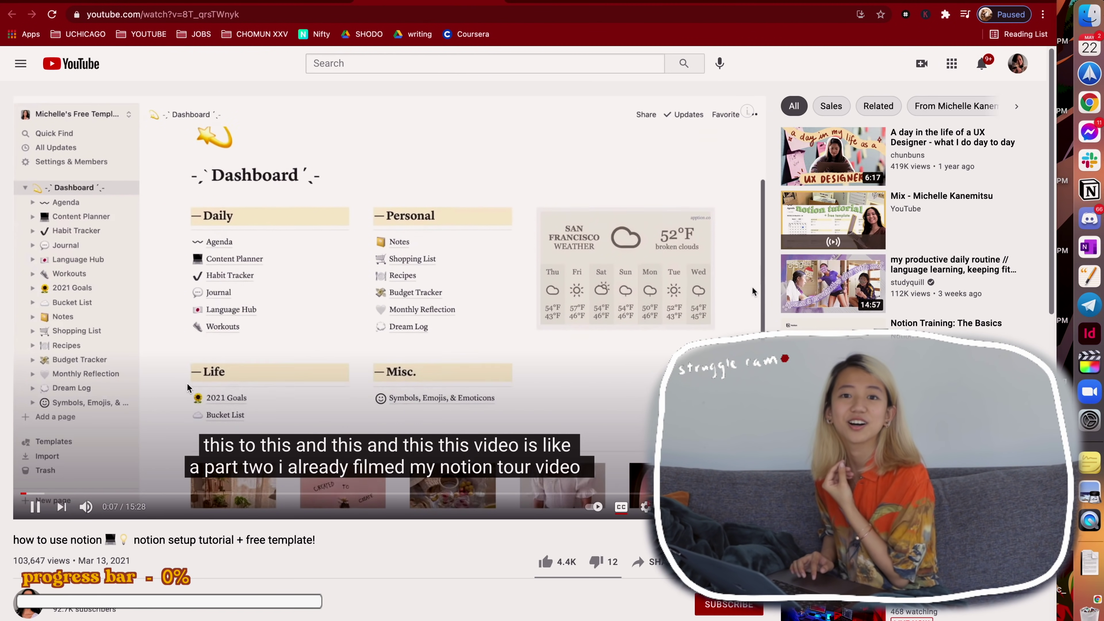
# Skip the tutorial ahead through 1:36, 2:29, 3:09 and 3:49 to 4:25, then pause it
pyautogui.click(98, 494)
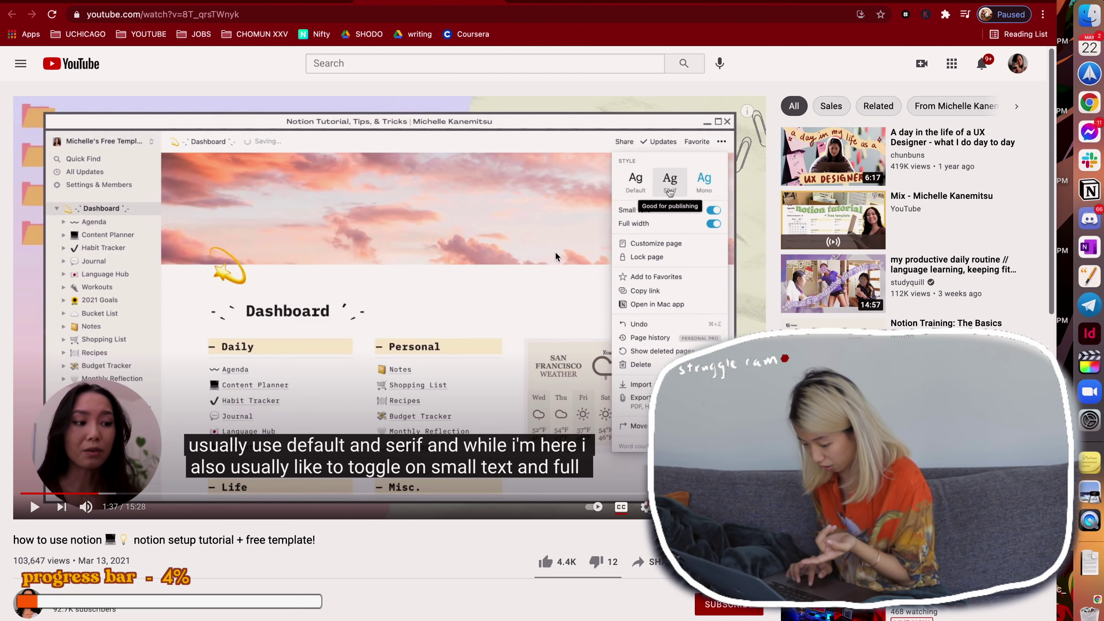
pyautogui.press('l')
pyautogui.click(141, 494)
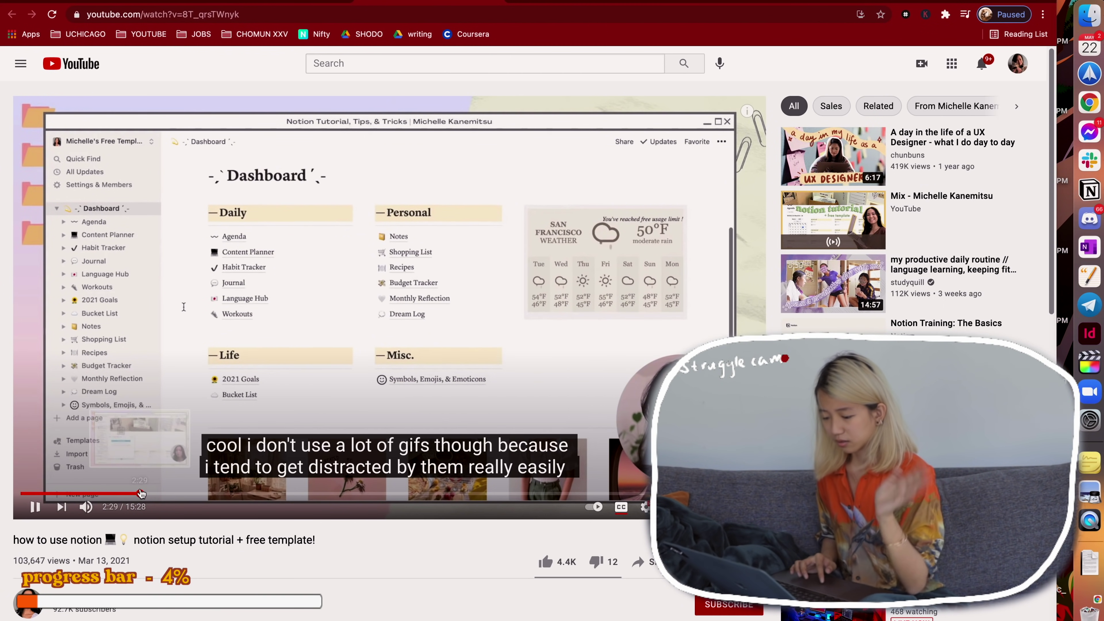
pyautogui.click(172, 495)
pyautogui.click(203, 495)
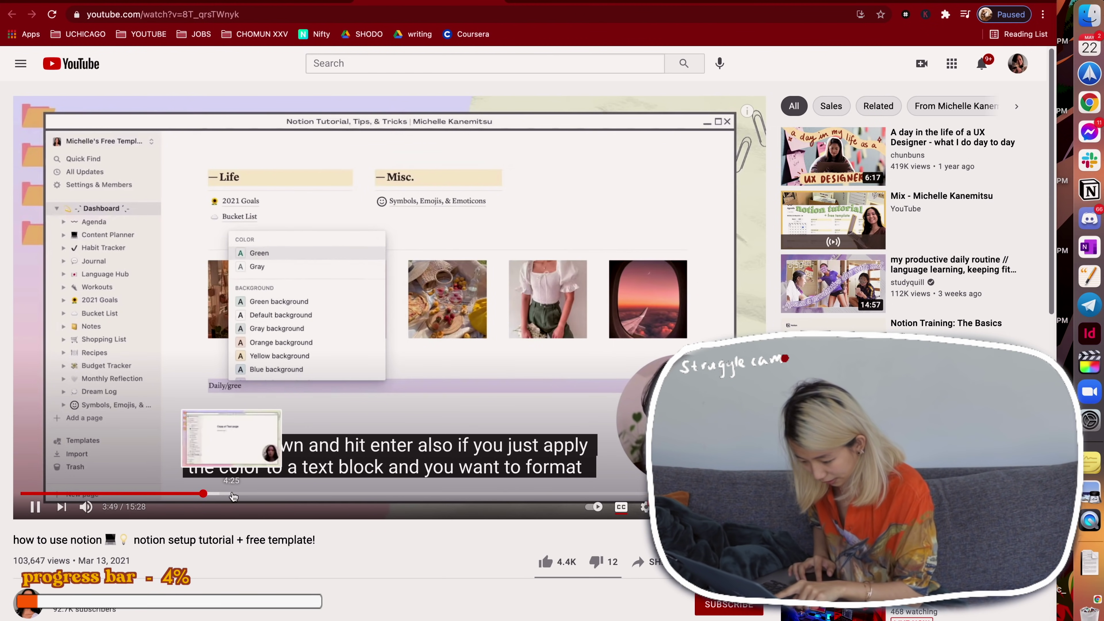
pyautogui.click(234, 495)
pyautogui.click(540, 244)
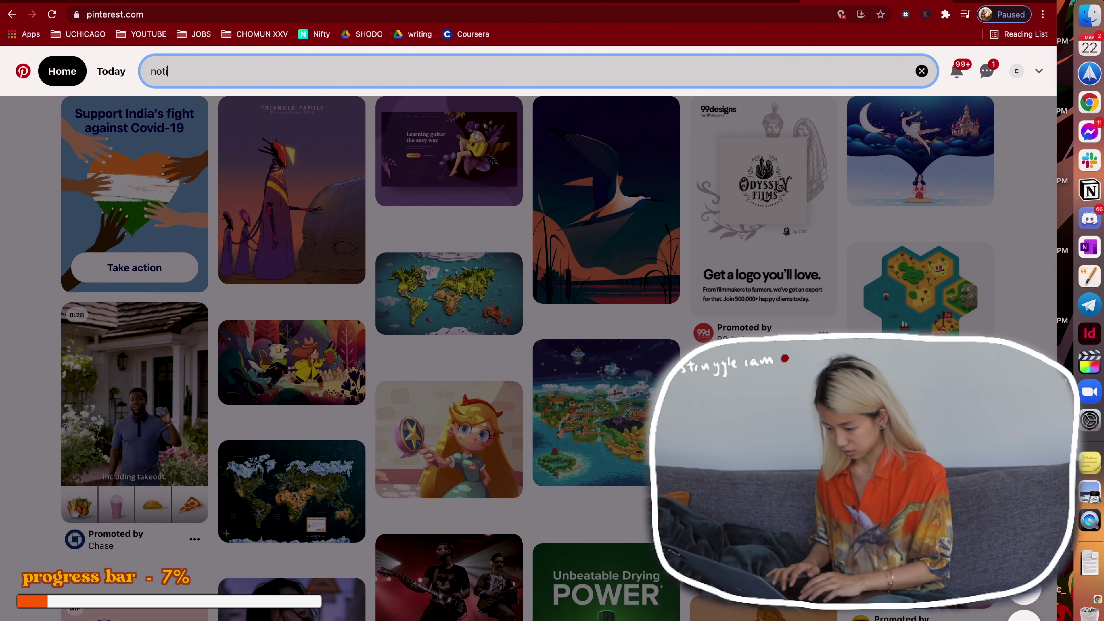
# Search Pinterest for 'notion productivity template' and zoom in on the Habit Tracker pin
pyautogui.write('on ')
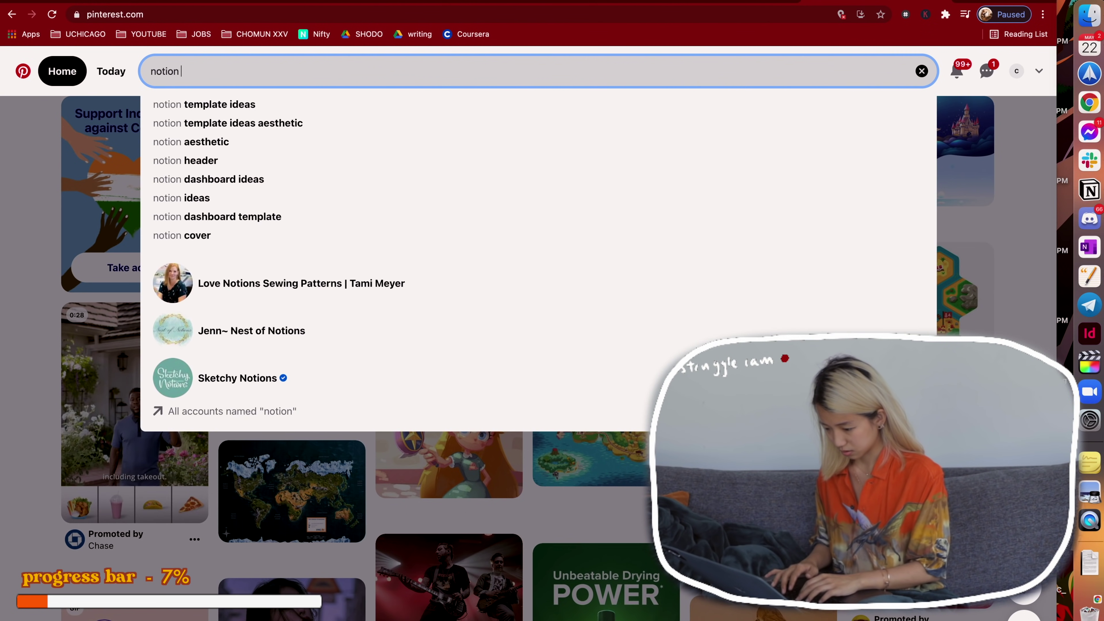
pyautogui.write('productivity template')
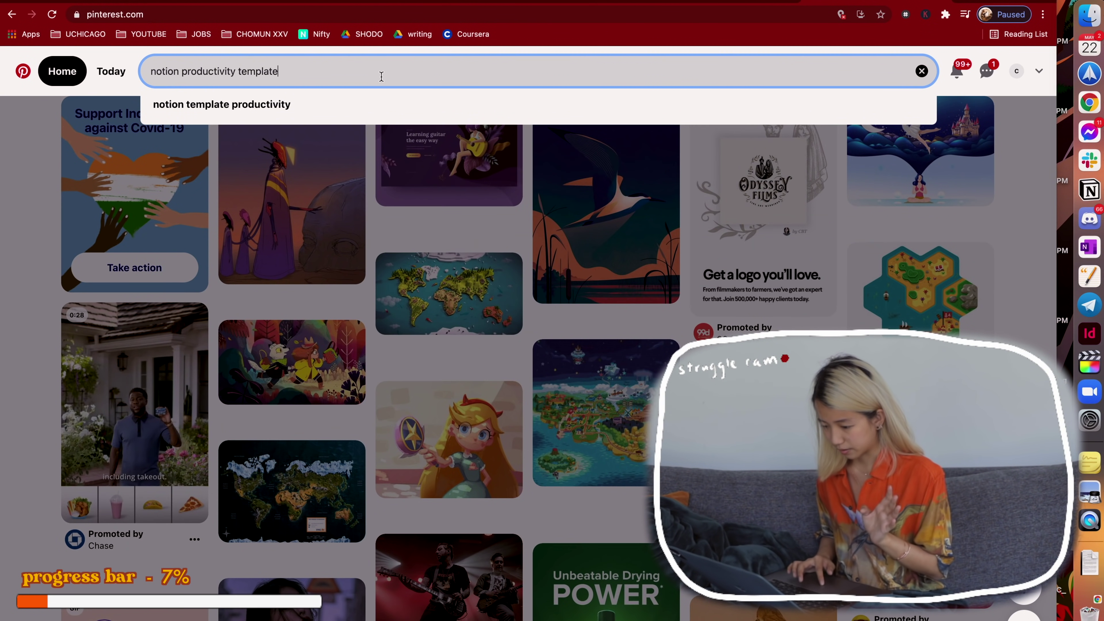
pyautogui.press('Return')
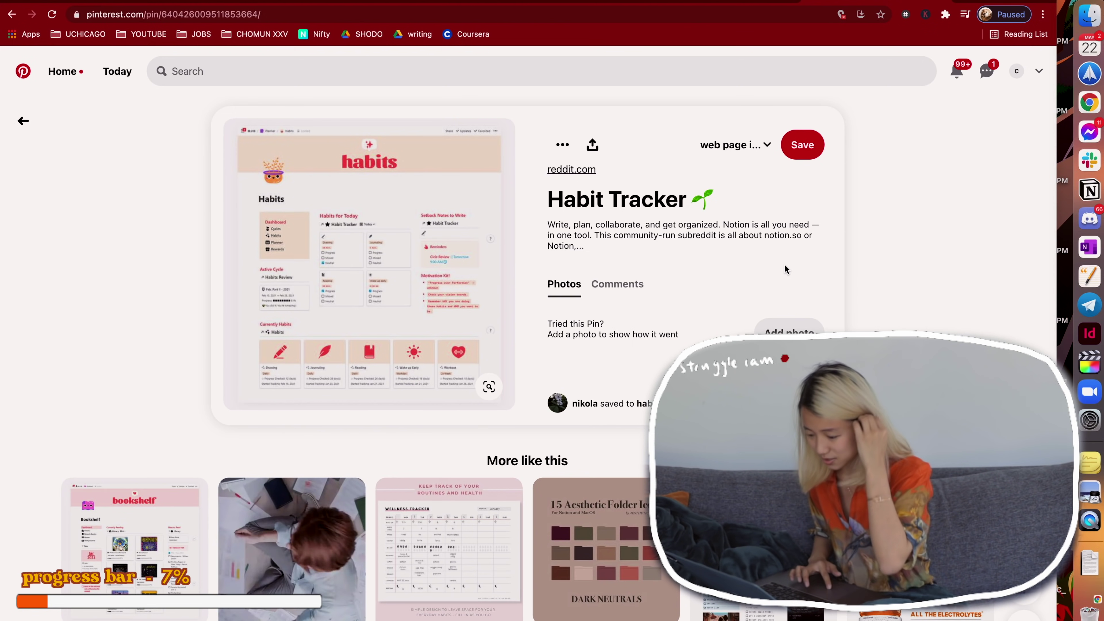
pyautogui.press('super+equal')
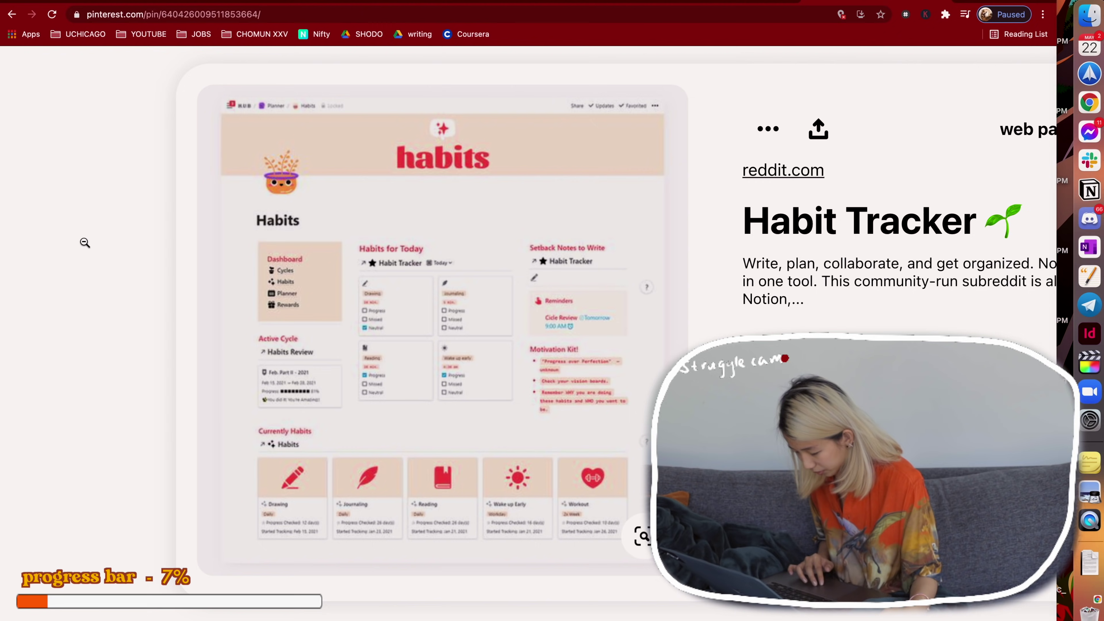
pyautogui.click(85, 242)
# Scroll through the related pins, then bring up Spotlight search
pyautogui.scroll(-10, 522, 305)
pyautogui.scroll(-4, 682, 268)
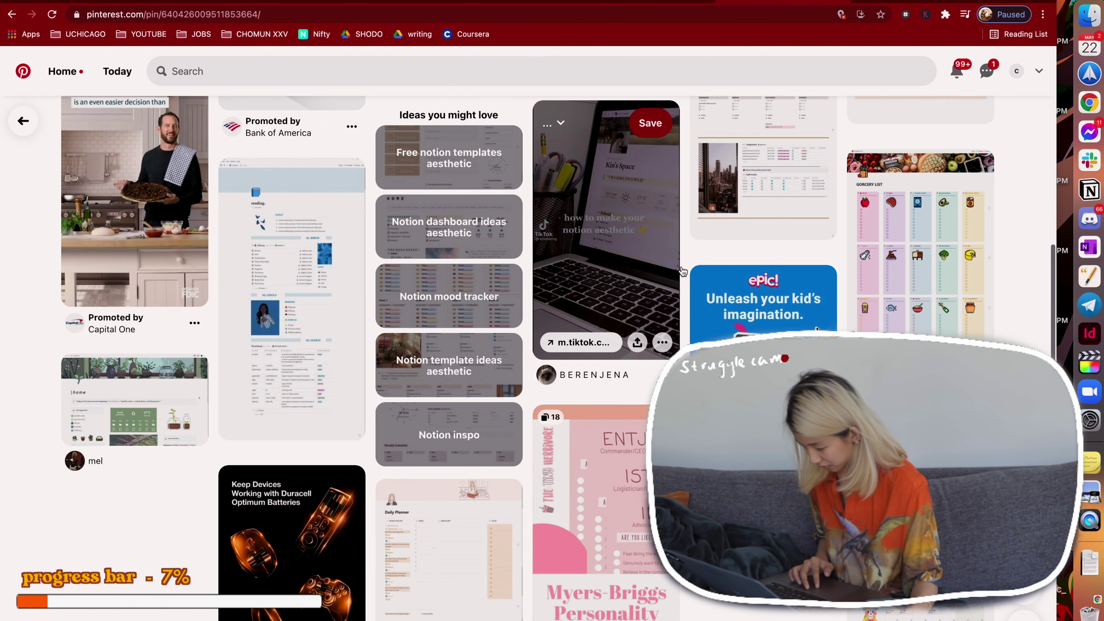
pyautogui.scroll(-6, 682, 267)
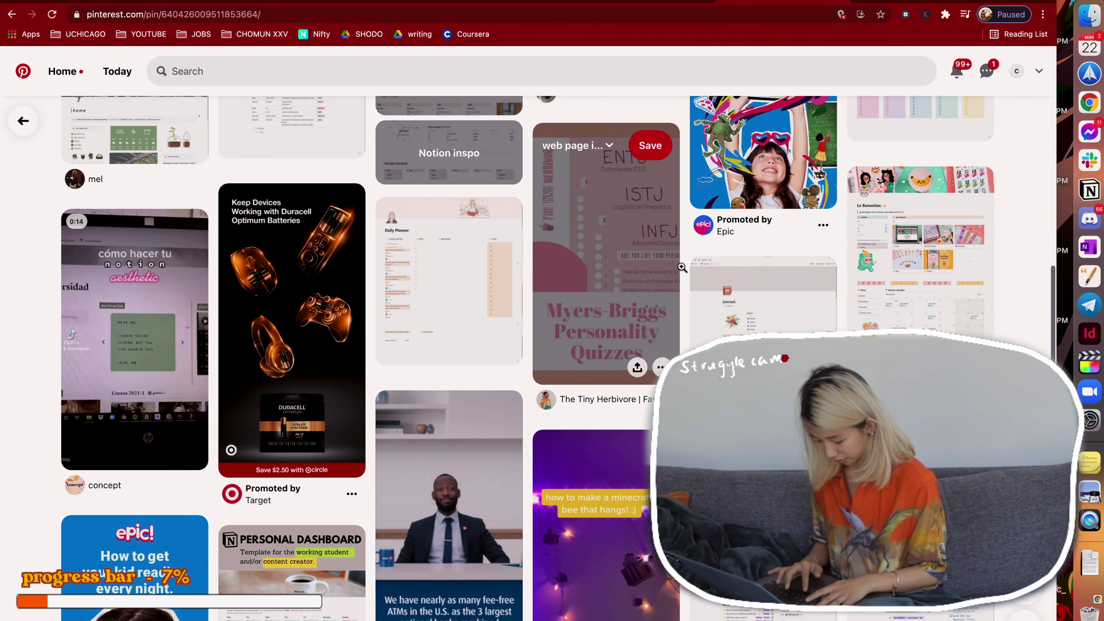
pyautogui.scroll(1, 681, 267)
pyautogui.scroll(15, 682, 267)
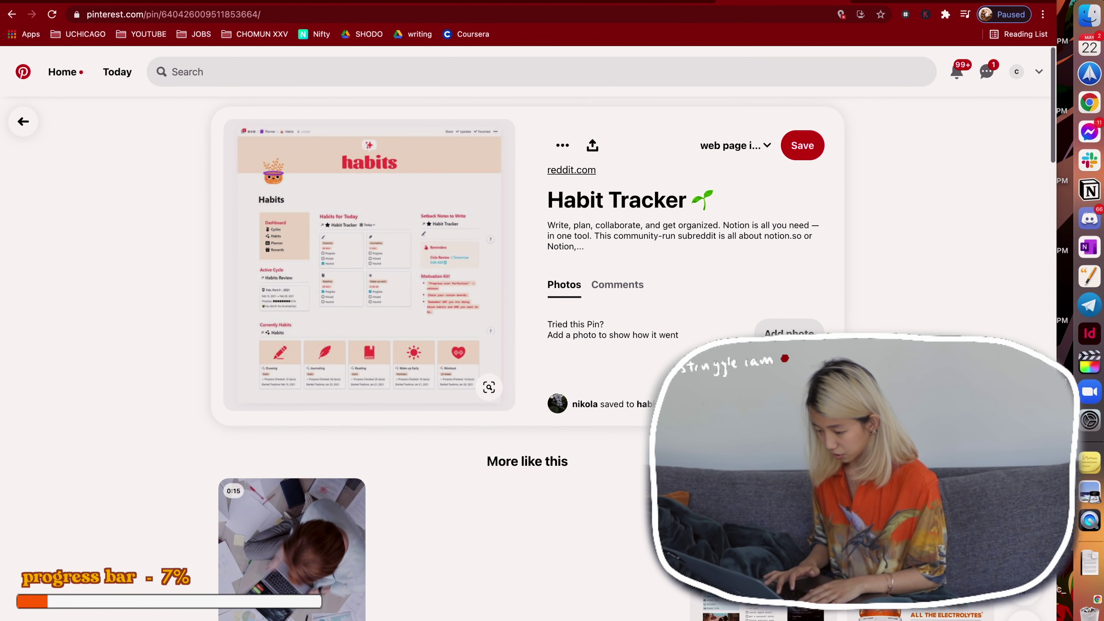
pyautogui.press('super+space')
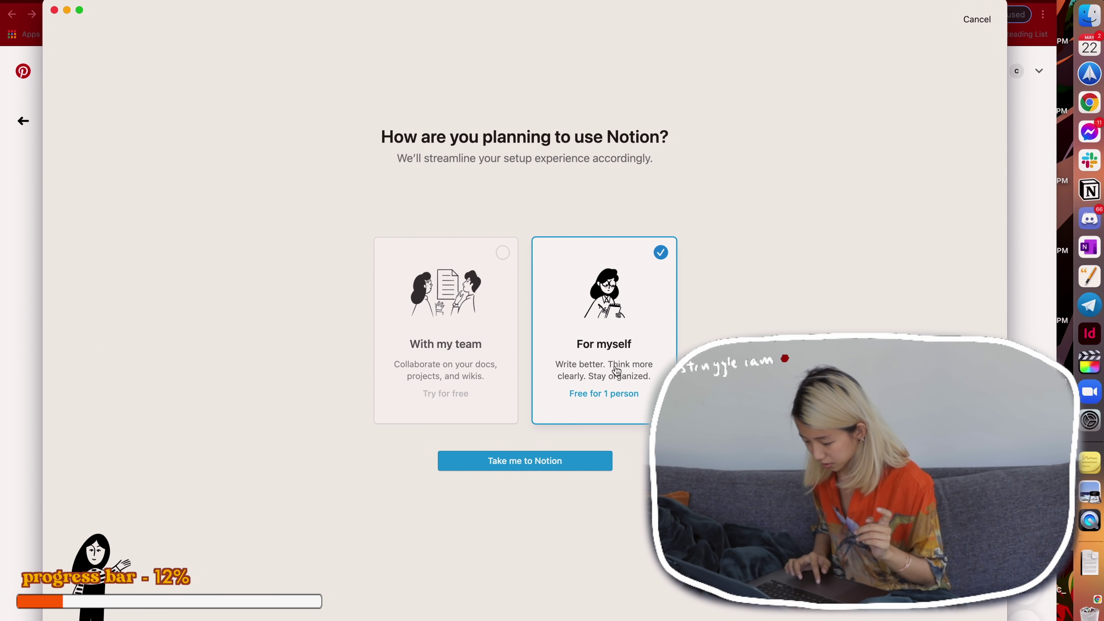
# Enter Notion for personal use, keep the starter templates, and browse Class Notes, Job Applications, Club Homepage and Reading List
pyautogui.click(525, 464)
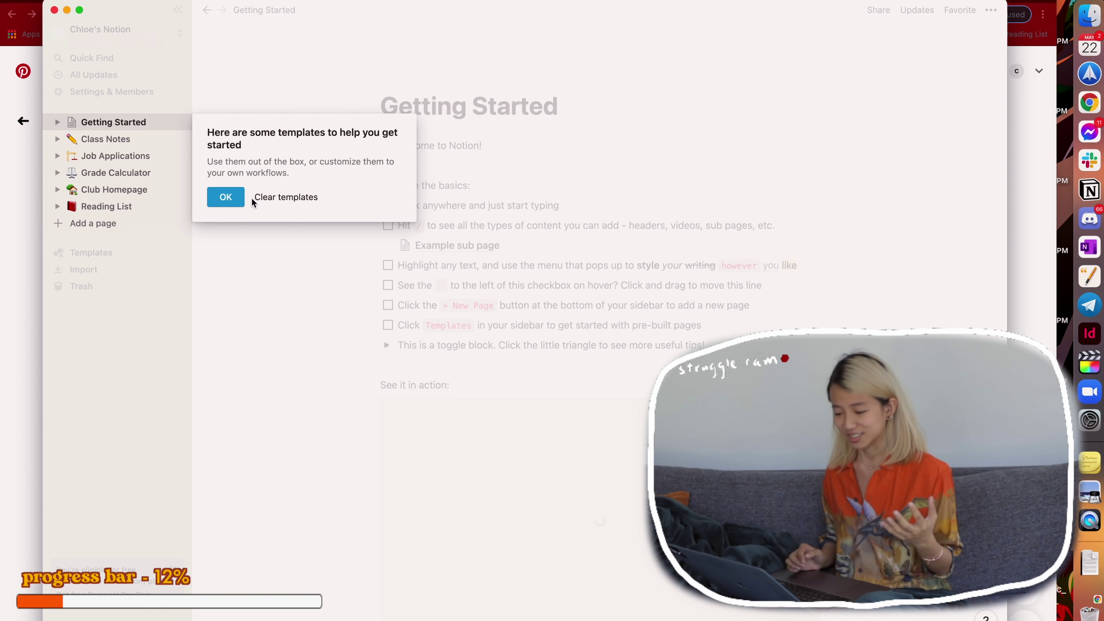
pyautogui.click(238, 197)
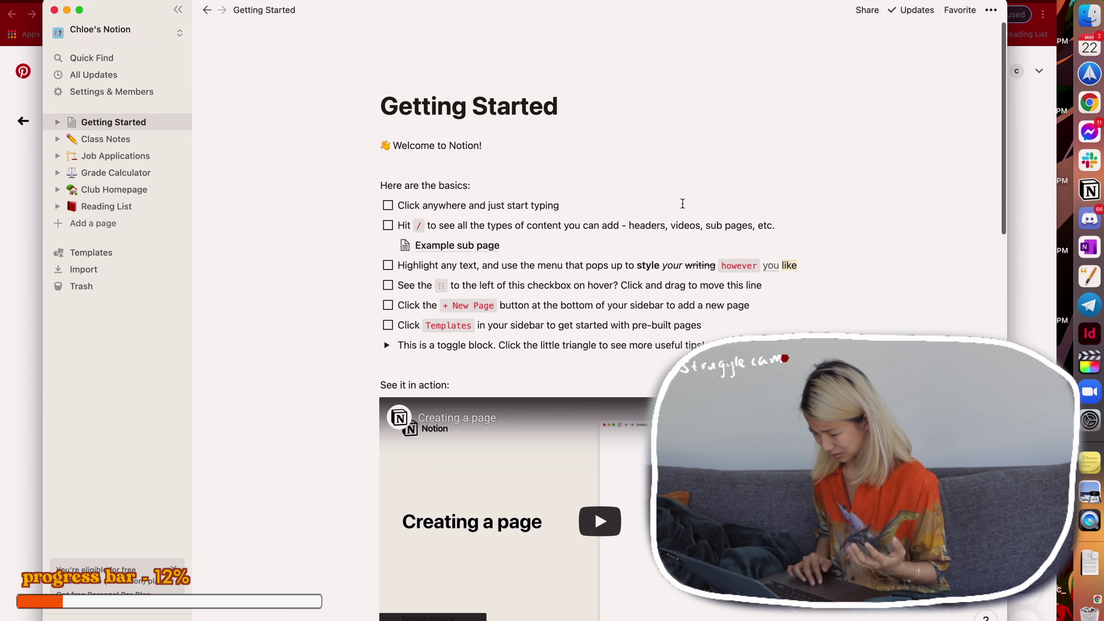
pyautogui.click(104, 140)
pyautogui.click(110, 161)
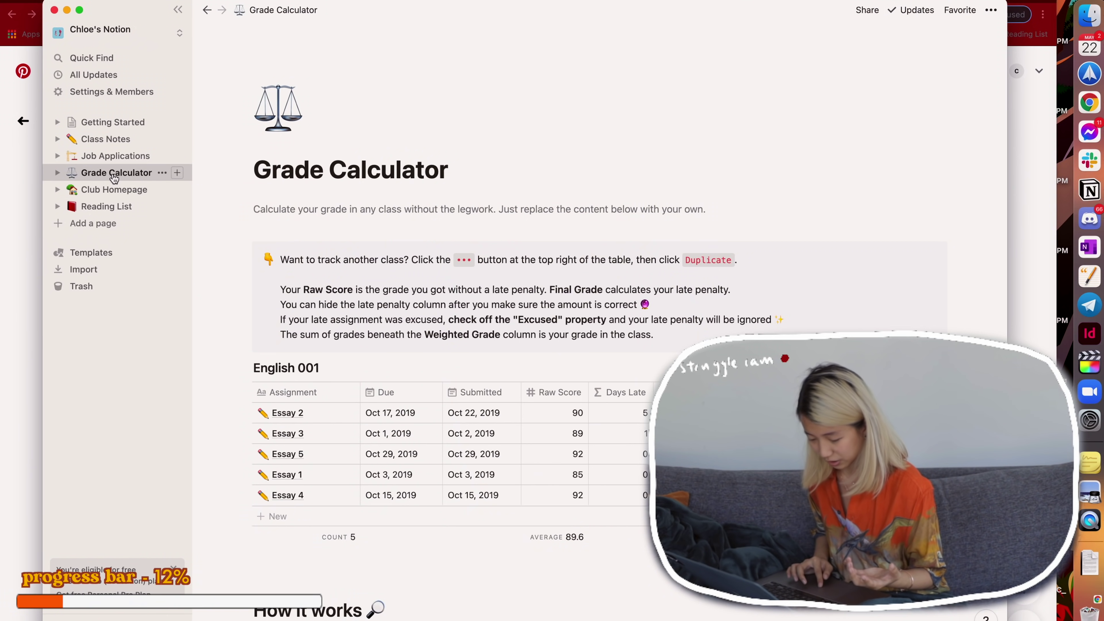
pyautogui.click(123, 191)
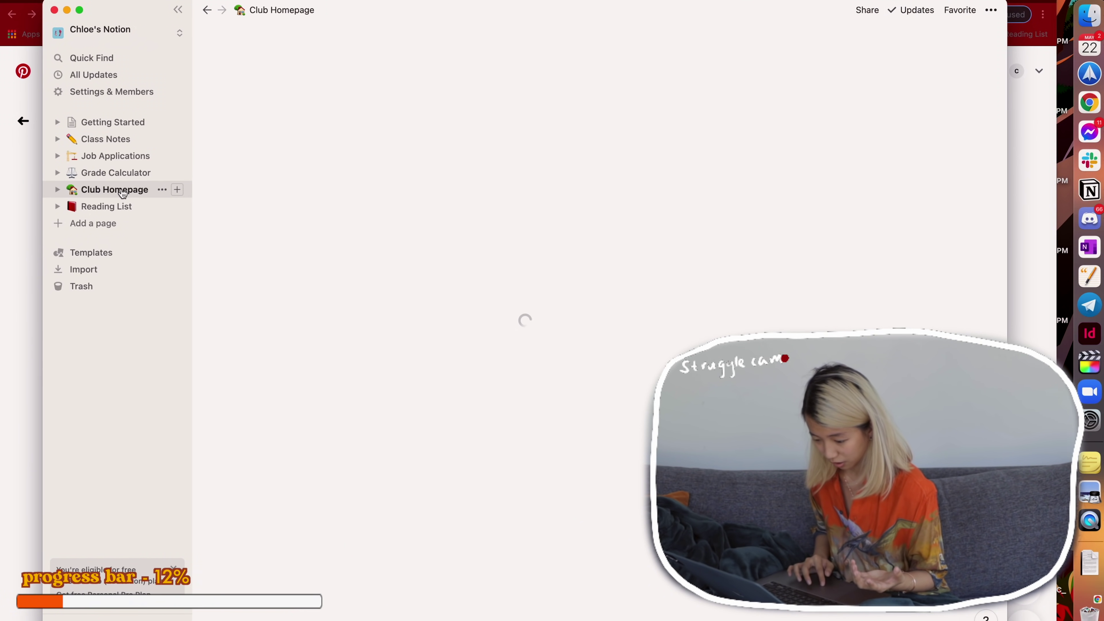
pyautogui.click(121, 208)
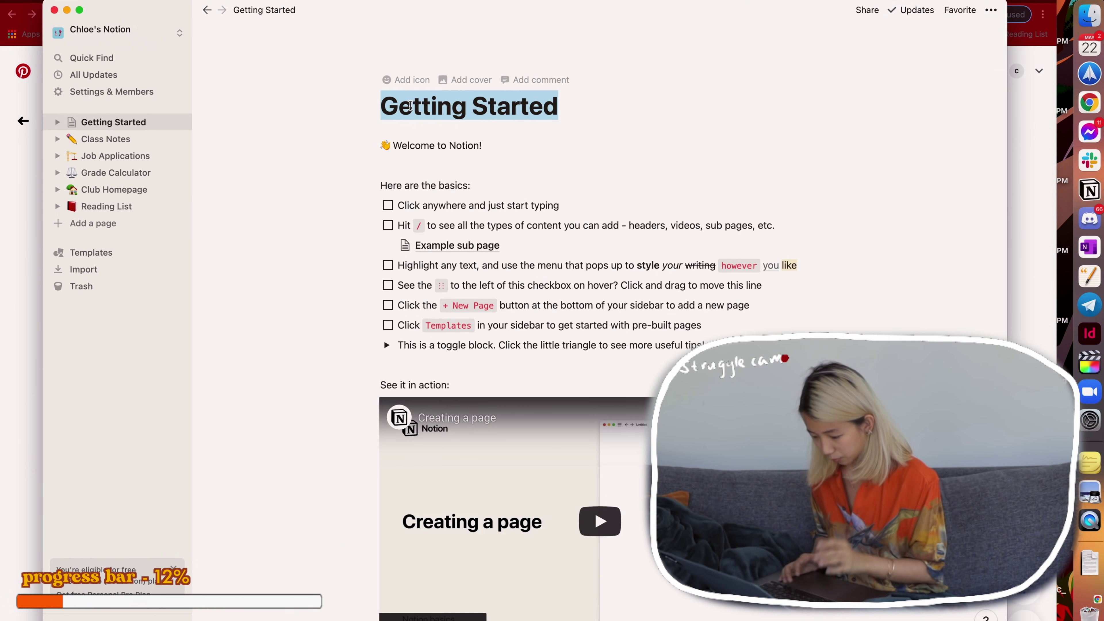
# Retitle the page from 'RoadMap / Homepage / Chloe's Desk' to end with 'chloe's braincells'
pyautogui.write("RoadMap / Homepage / Chloe's Desk")
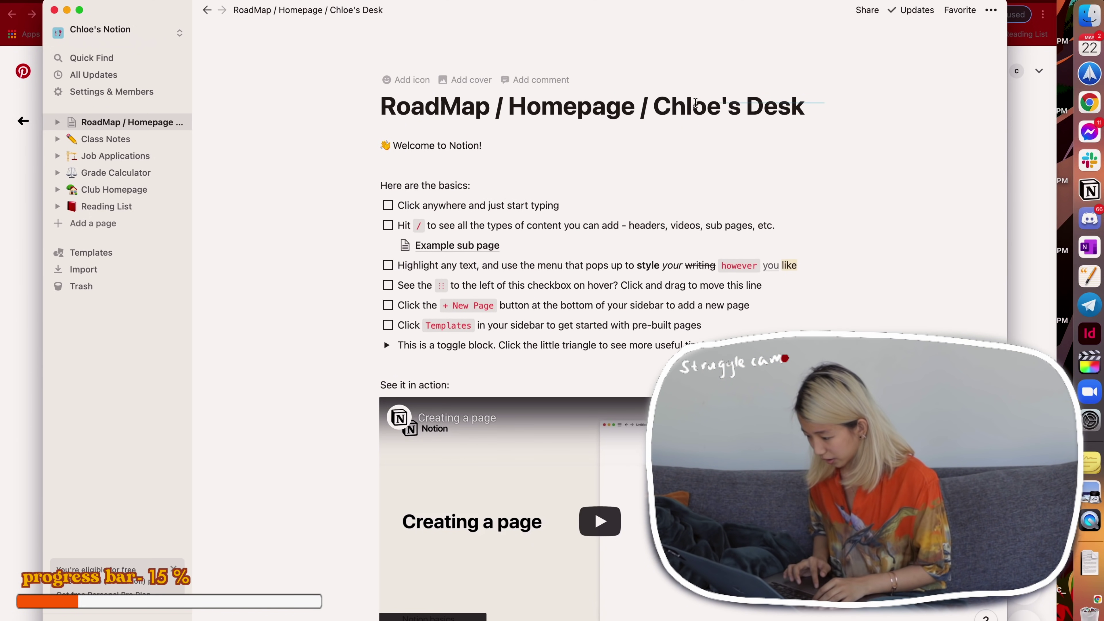
pyautogui.click(776, 104)
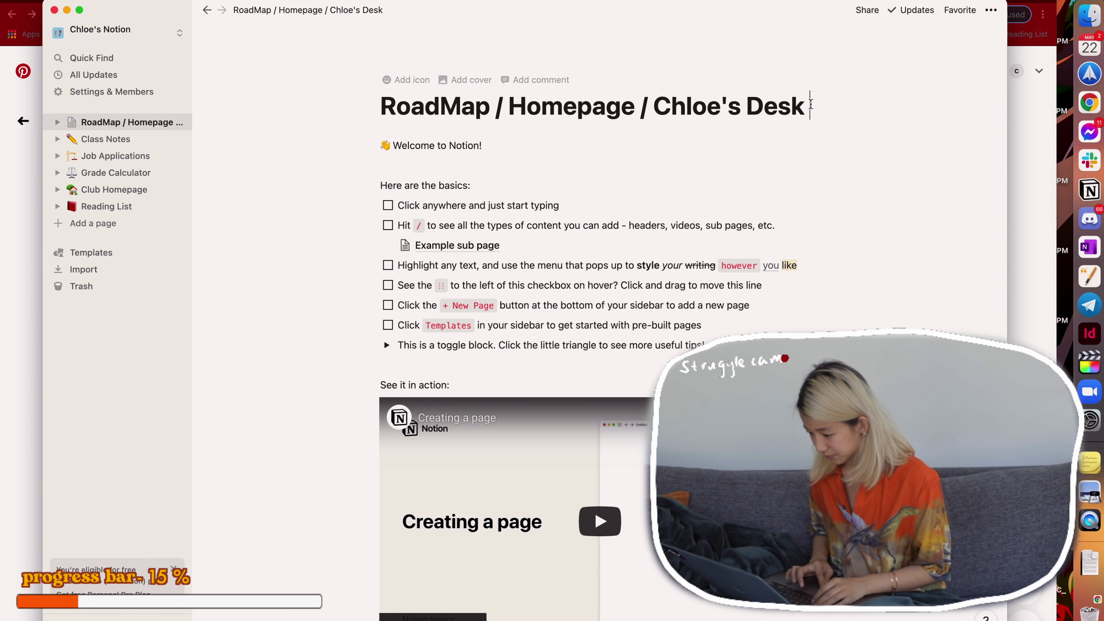
pyautogui.press('BackSpace')
pyautogui.press('BackSpace')
pyautogui.press('BackSpace')
pyautogui.press('BackSpace')
pyautogui.press('BackSpace')
pyautogui.press('BackSpace')
pyautogui.press('BackSpace')
pyautogui.press('BackSpace')
pyautogui.press('BackSpace')
pyautogui.write('ho')
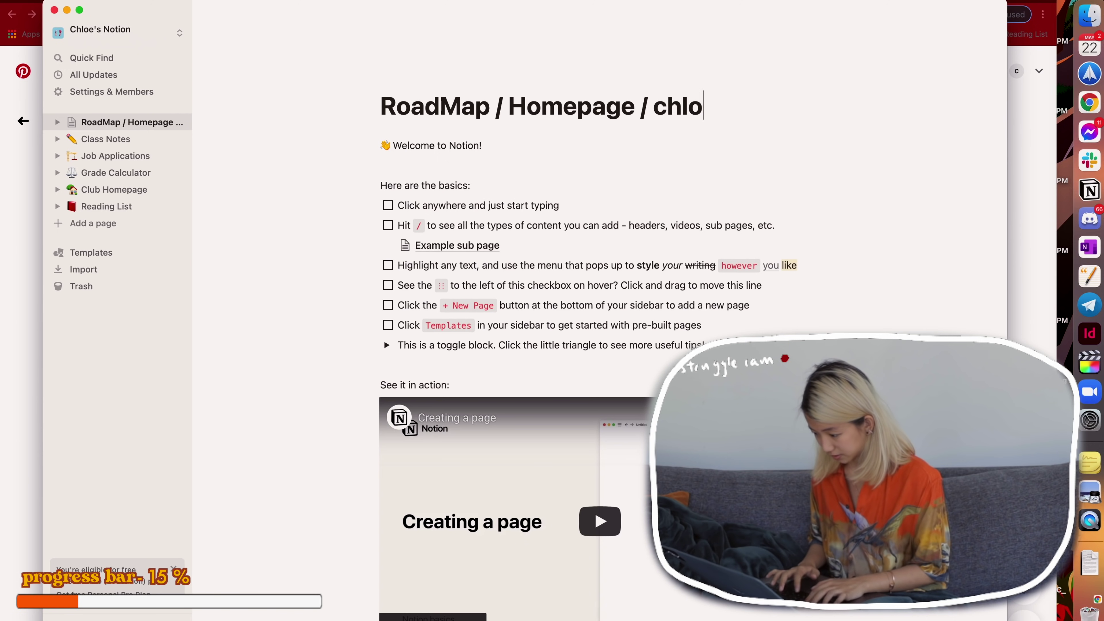
pyautogui.write("loe's braincells")
# After comparing Mono and Default, set the page font to Serif and turn on full width
pyautogui.click(991, 9)
pyautogui.click(925, 72)
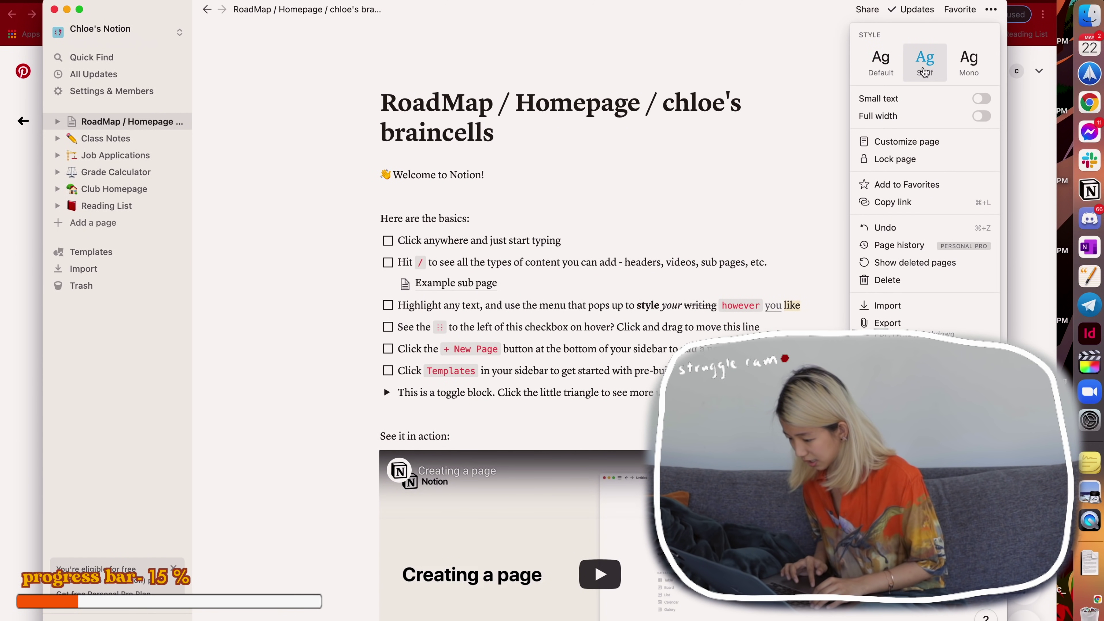
pyautogui.click(969, 63)
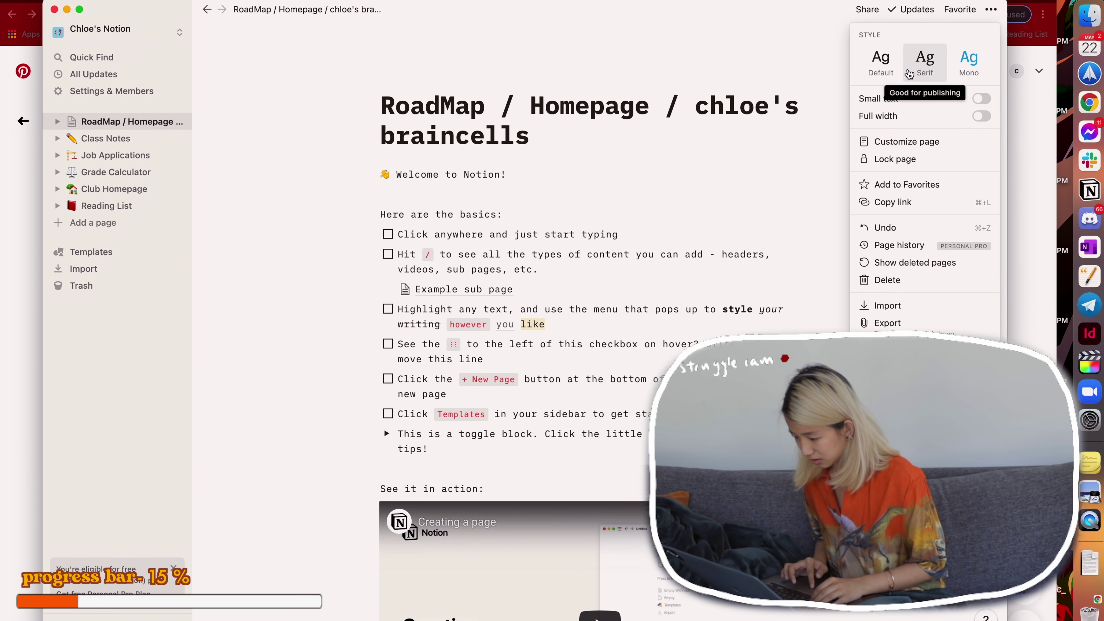
pyautogui.click(917, 65)
pyautogui.click(881, 63)
pyautogui.click(928, 65)
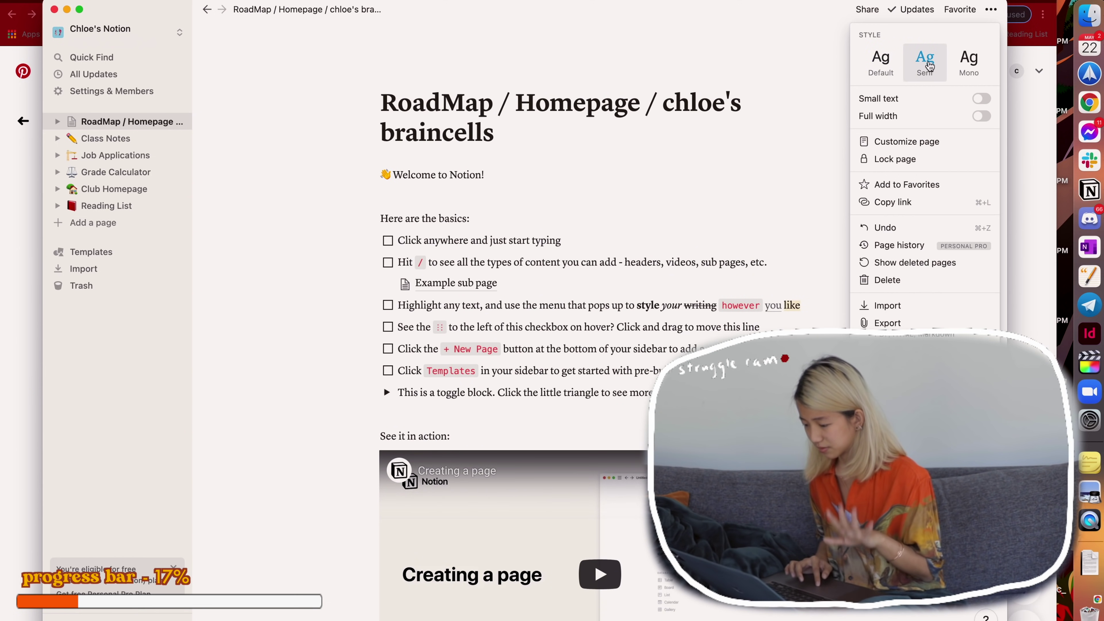
pyautogui.click(981, 116)
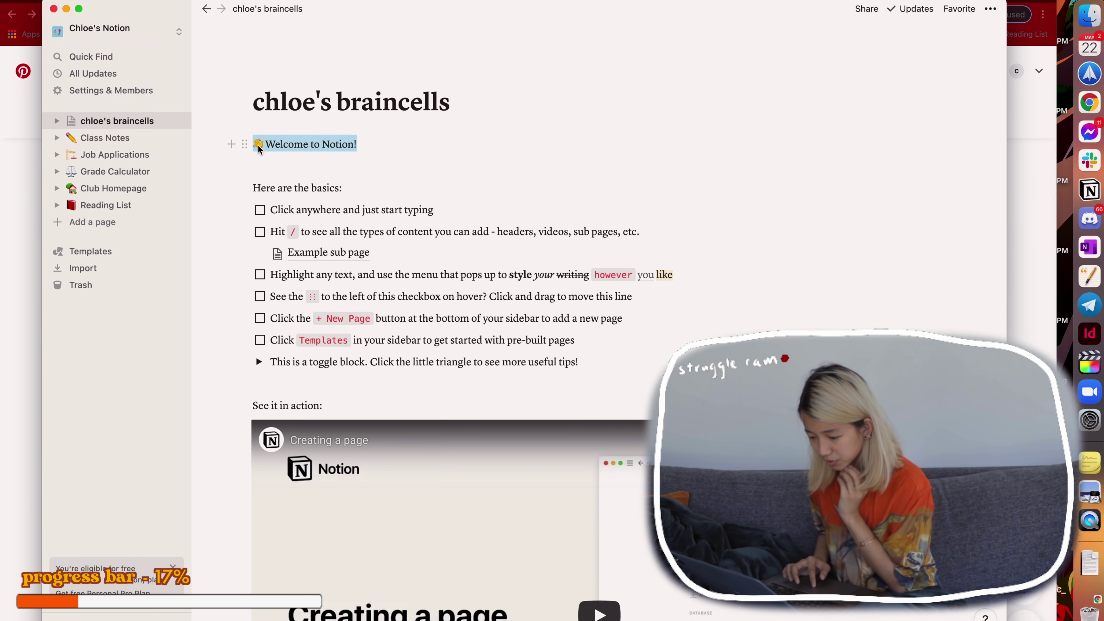
# Clear the welcome content and start the Schoolwork and Internship section headings
pyautogui.press('BackSpace')
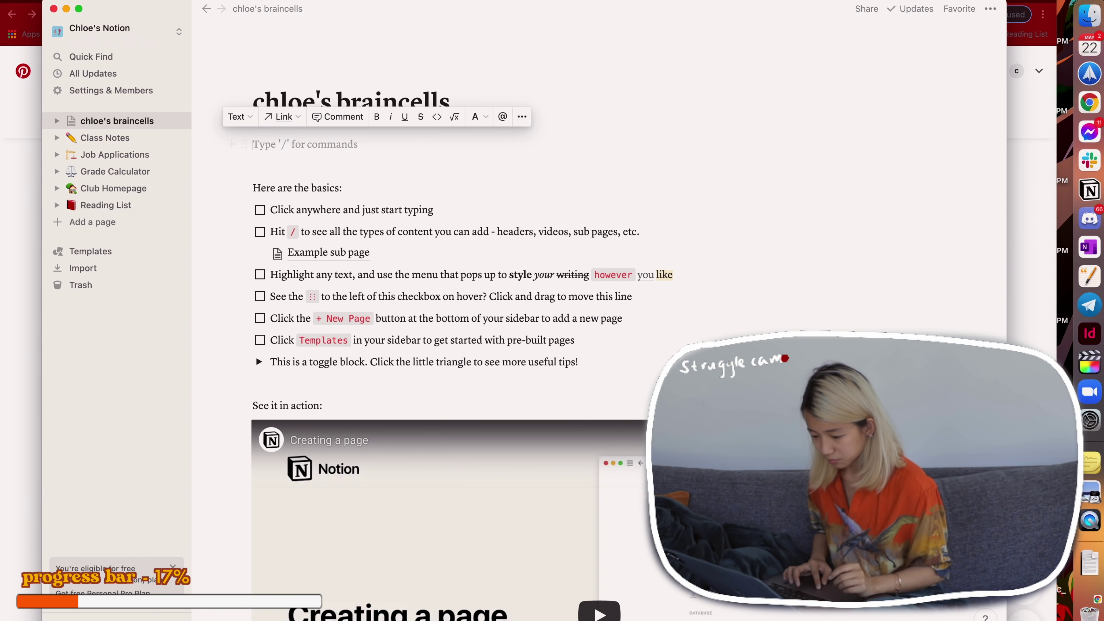
pyautogui.press('Return')
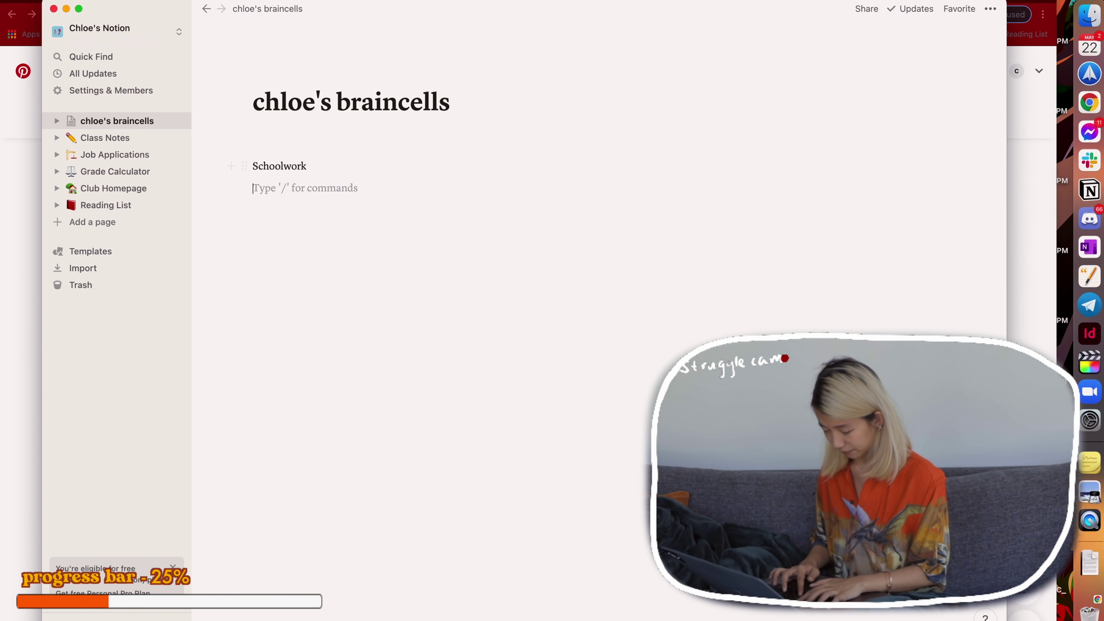
pyautogui.press('Return')
pyautogui.write('Internshi')
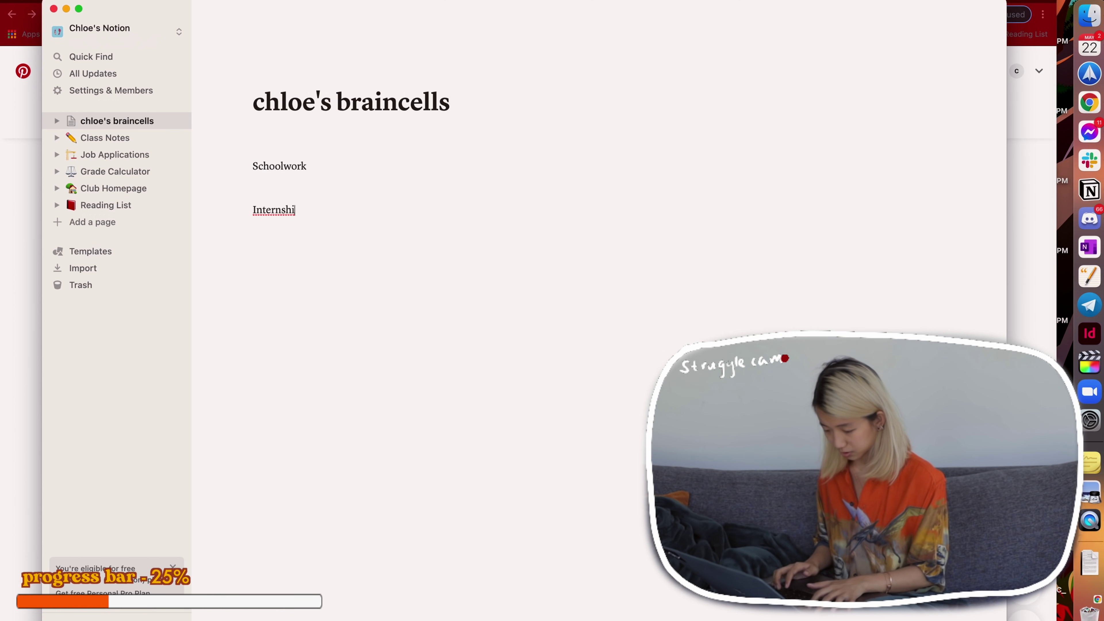
pyautogui.write('p #1')
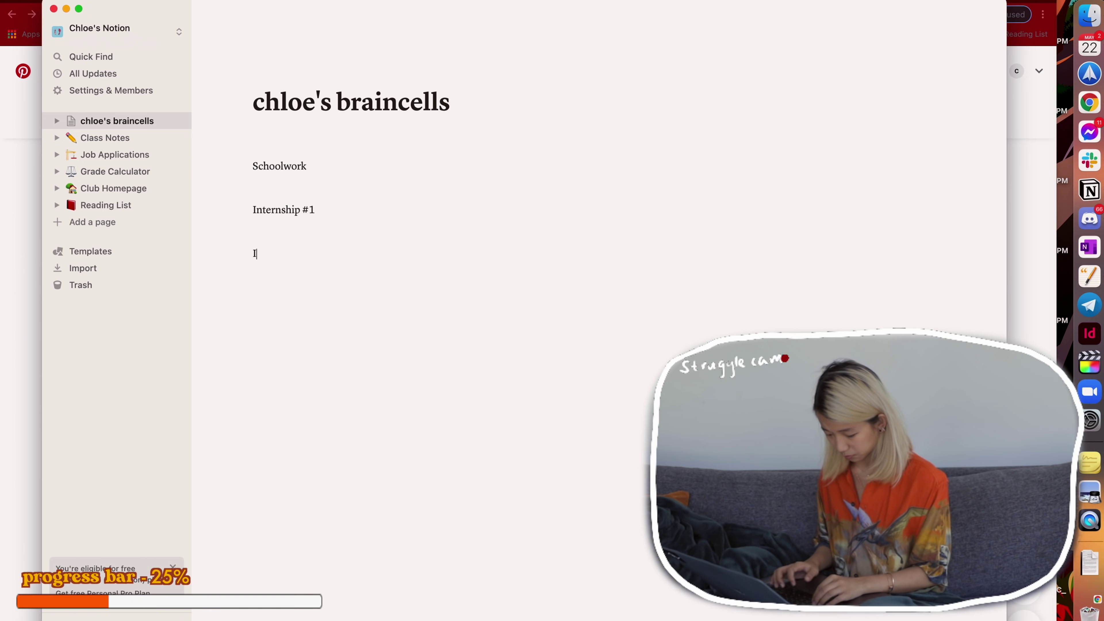
pyautogui.write('hip - humanID')
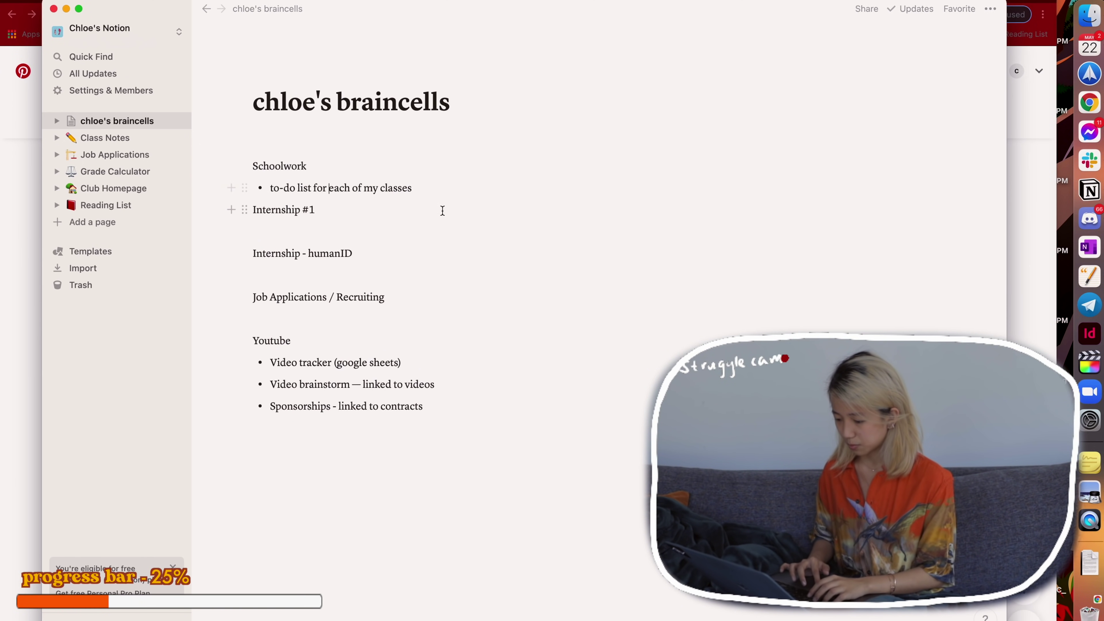
# Add bullets for finals review, internship to-dos, humanID meetings and job tracking, plus a General heading
pyautogui.click(442, 195)
pyautogui.press('Return')
pyautogui.write('review ti')
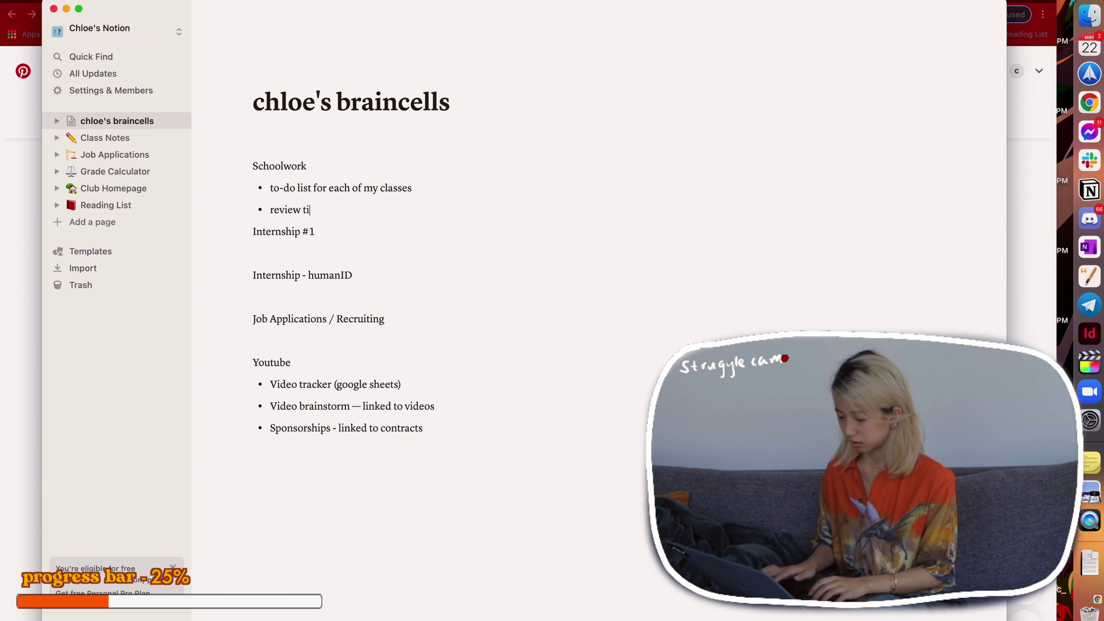
pyautogui.write('meline for finals')
pyautogui.click(284, 253)
pyautogui.write('- to-do list + due dates + supervisors')
pyautogui.click(305, 297)
pyautogui.write('- upcoming meetings')
pyautogui.click(304, 341)
pyautogui.write('- one job tracking')
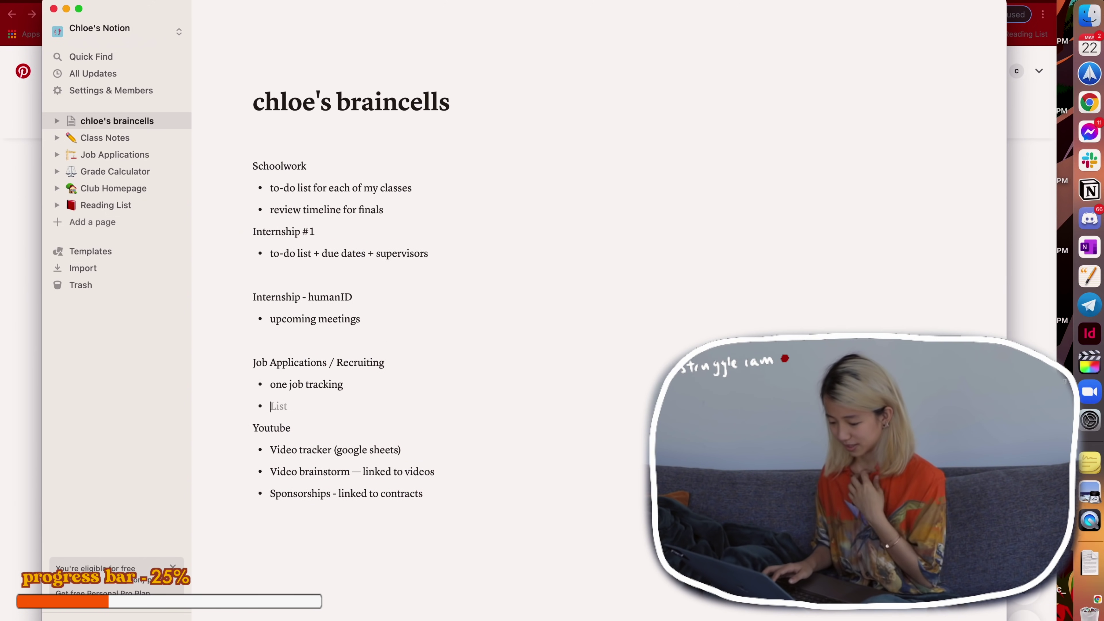
pyautogui.write('General to-do miscellaneous')
pyautogui.press('Return')
# Add an 'OIA check-in' bullet, then try moving SCHOOLWORK above GENERAL and undo it
pyautogui.write('- OIA check-in, call my mom/my brother')
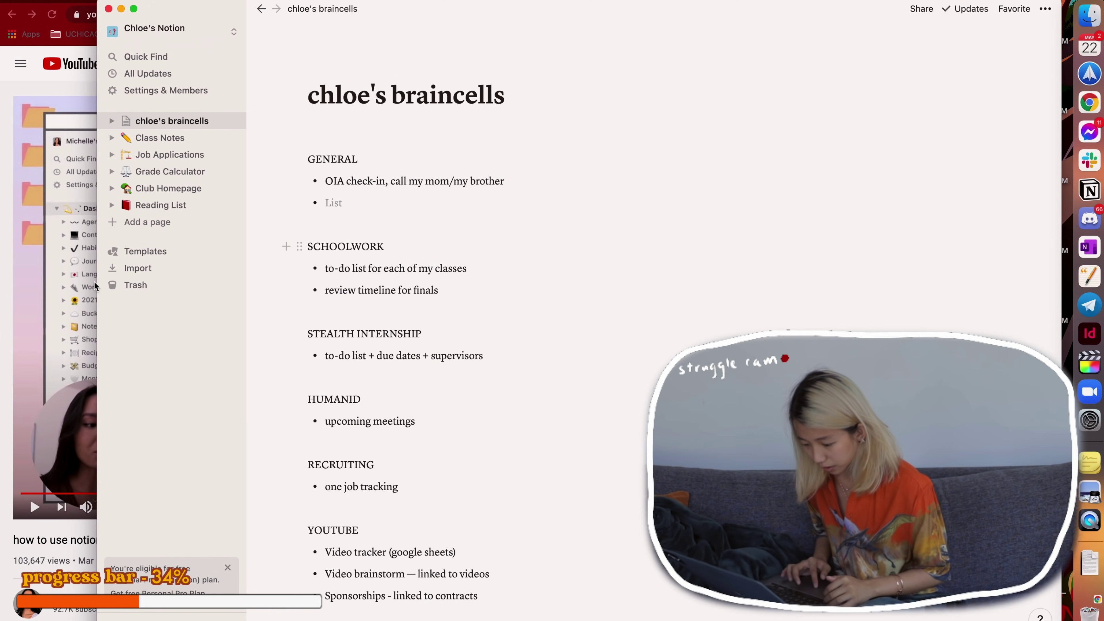
pyautogui.click(49, 289)
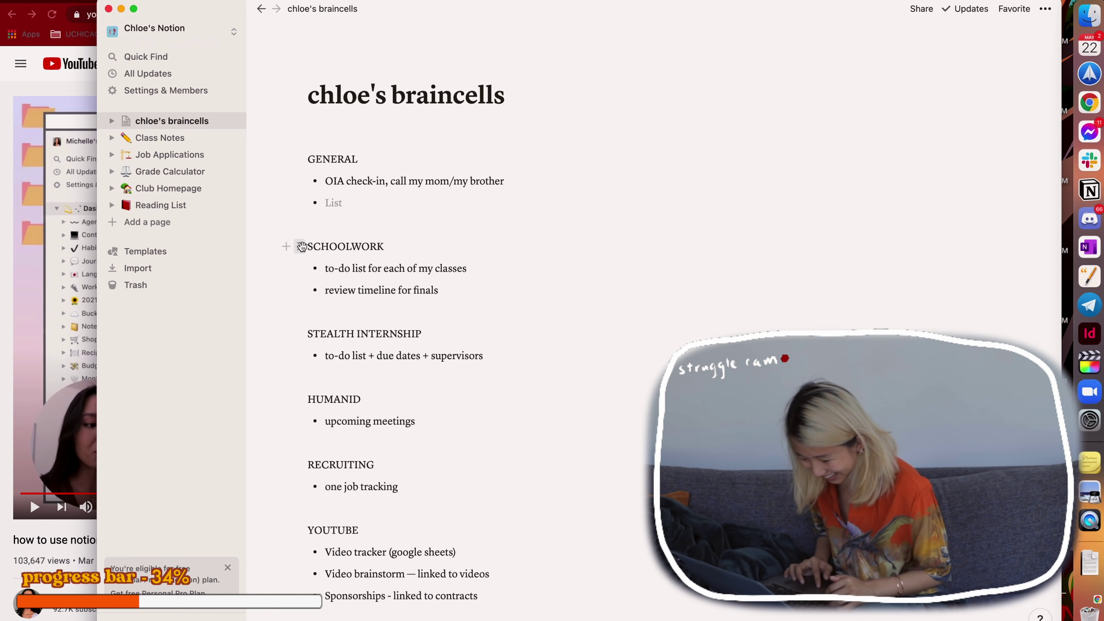
pyautogui.moveTo(302, 246); pyautogui.dragTo(572, 152)
pyautogui.press('super+z')
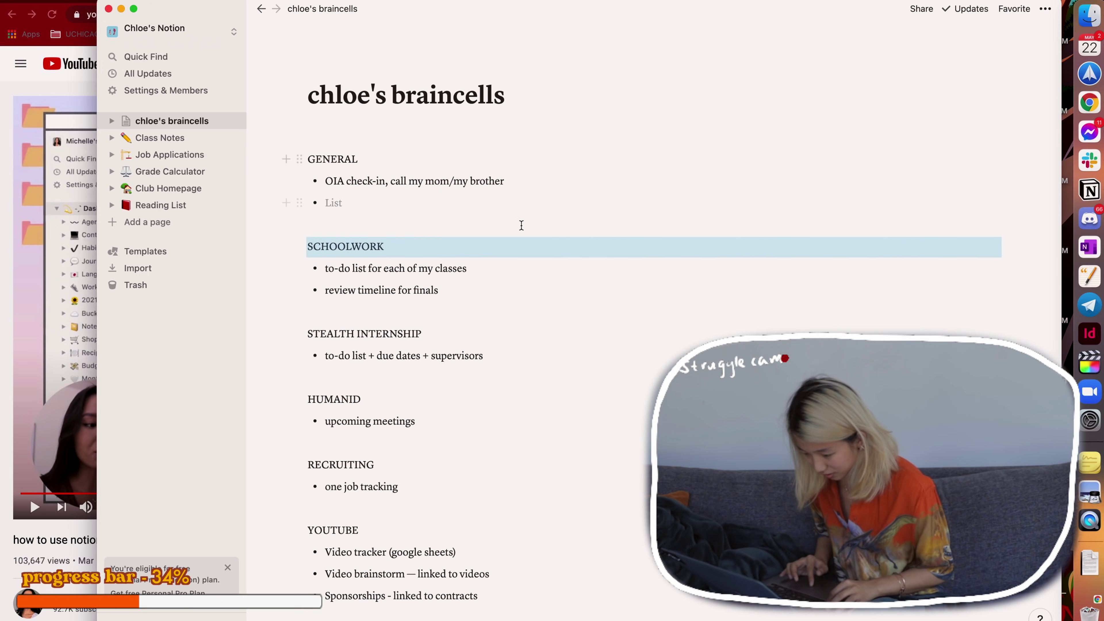
pyautogui.press('Escape')
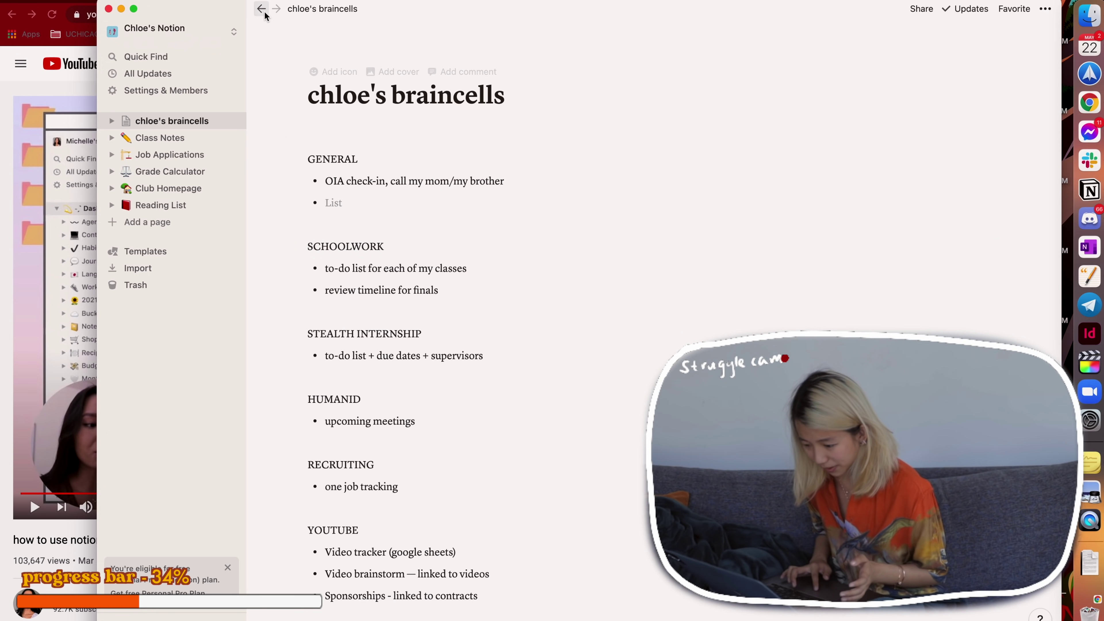
# Back on the Club Homepage-based dashboard, place SCHOOLWORK in a column beside GENERAL
pyautogui.click(261, 9)
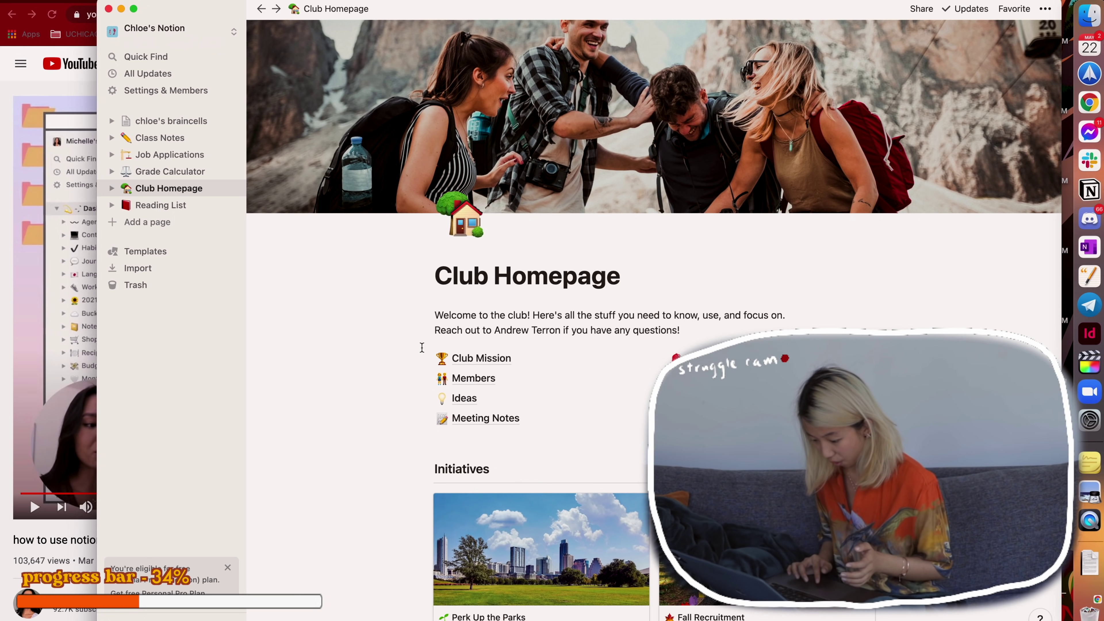
pyautogui.scroll(-5, 422, 347)
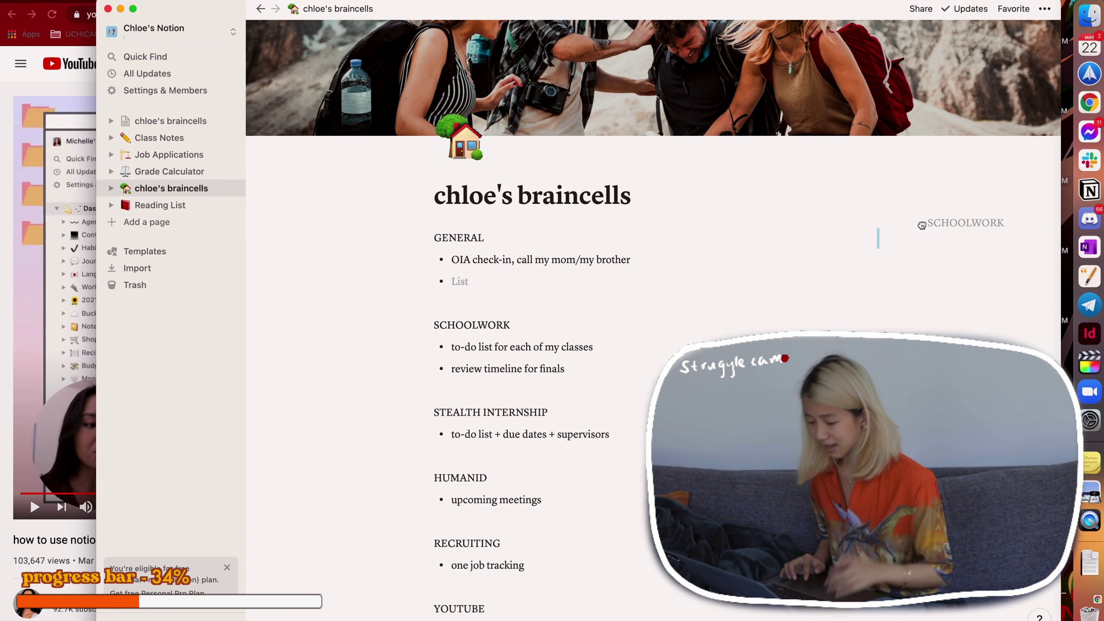
pyautogui.moveTo(928, 224); pyautogui.dragTo(891, 235)
pyautogui.click(781, 317)
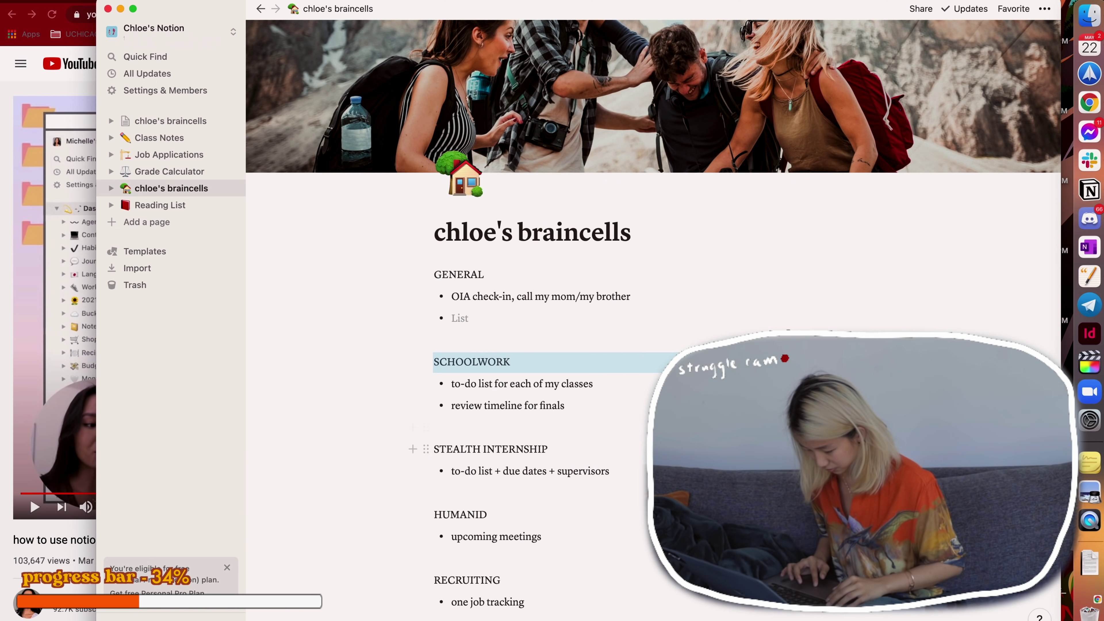
pyautogui.scroll(-3, 521, 348)
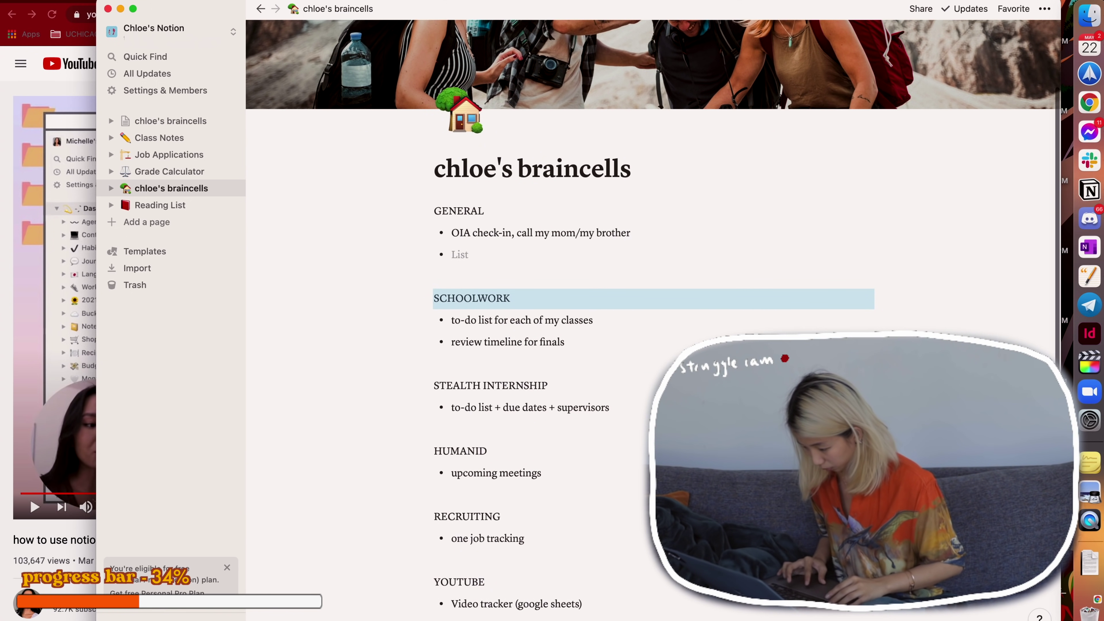
# Put YOUTUBE in a column beside SCHOOLWORK and make the page full width
pyautogui.scroll(-2, 521, 348)
pyautogui.moveTo(427, 518); pyautogui.dragTo(678, 261)
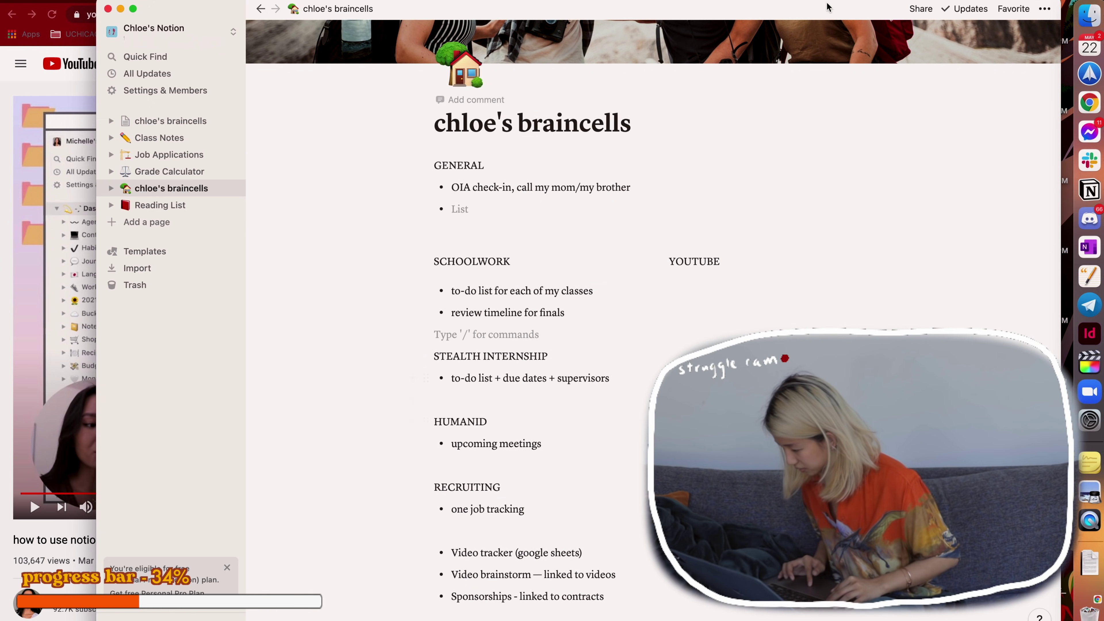
pyautogui.click(1017, 9)
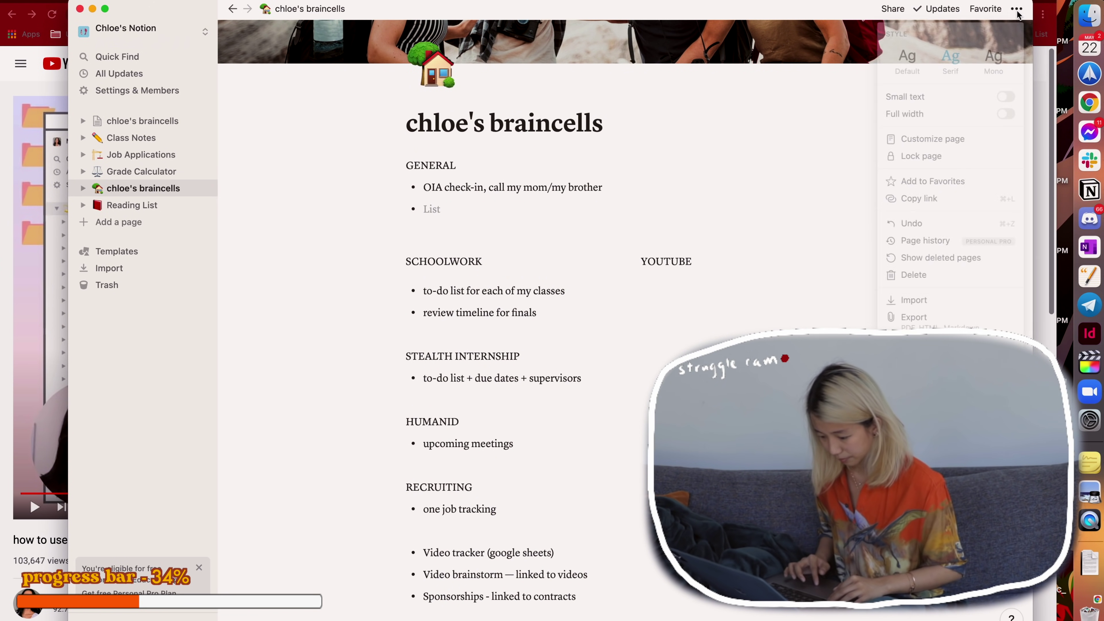
pyautogui.click(1005, 114)
pyautogui.press('Escape')
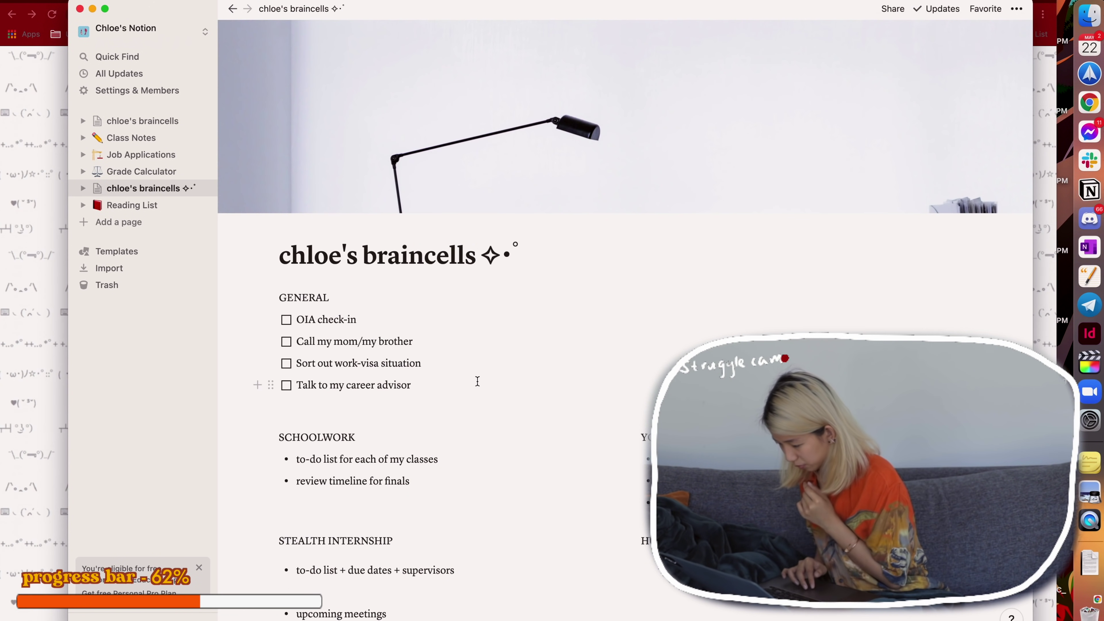
pyautogui.scroll(-7, 520, 370)
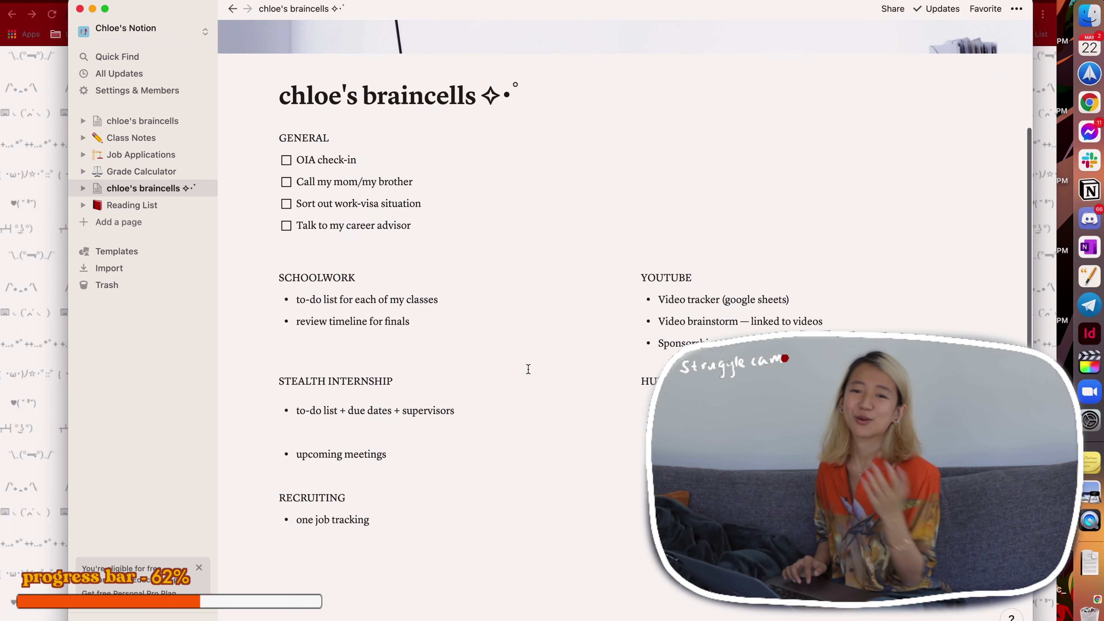
# Add class sub-pages BUSN20 and NSCI??? under the SCHOOLWORK heading
pyautogui.doubleClick(352, 281)
pyautogui.press('Right')
pyautogui.press('Return')
pyautogui.write('Line')
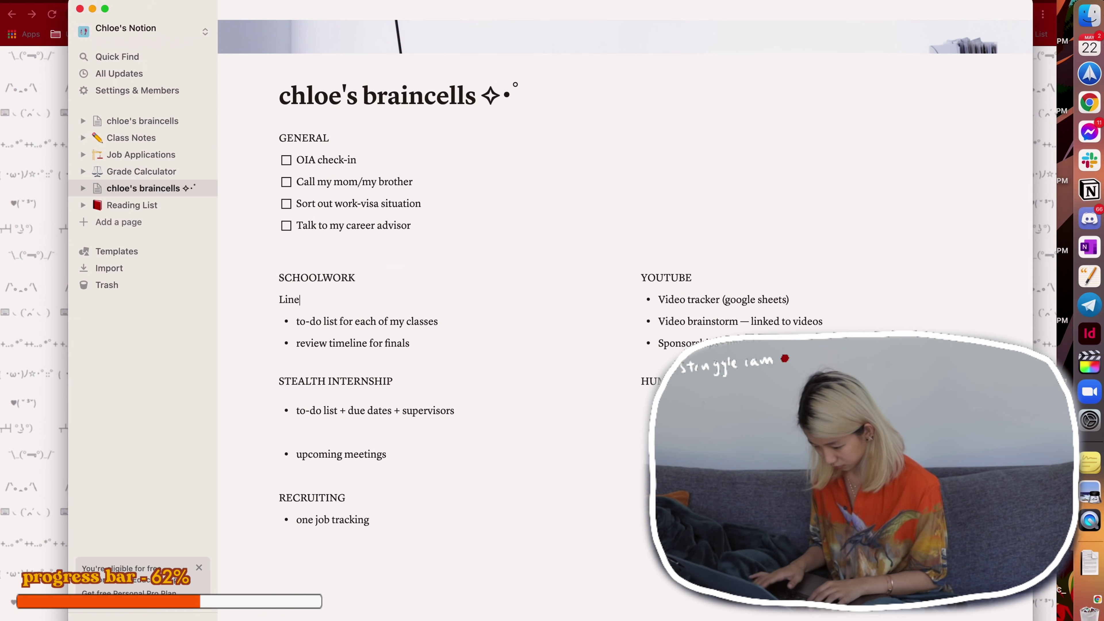
pyautogui.write('/page')
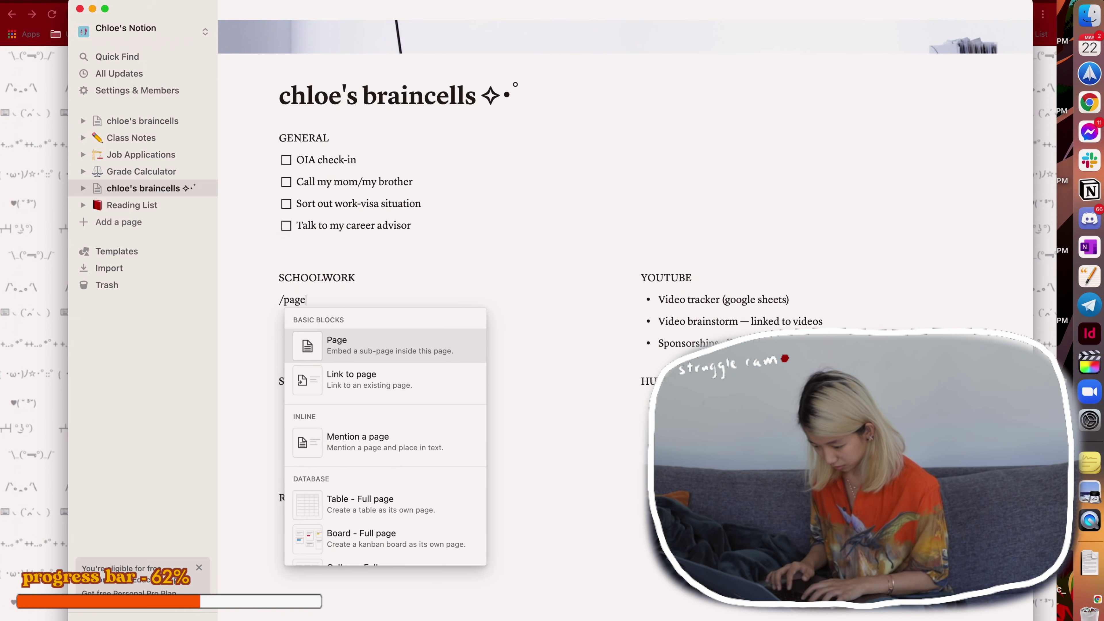
pyautogui.click(367, 358)
pyautogui.write('BUSN20')
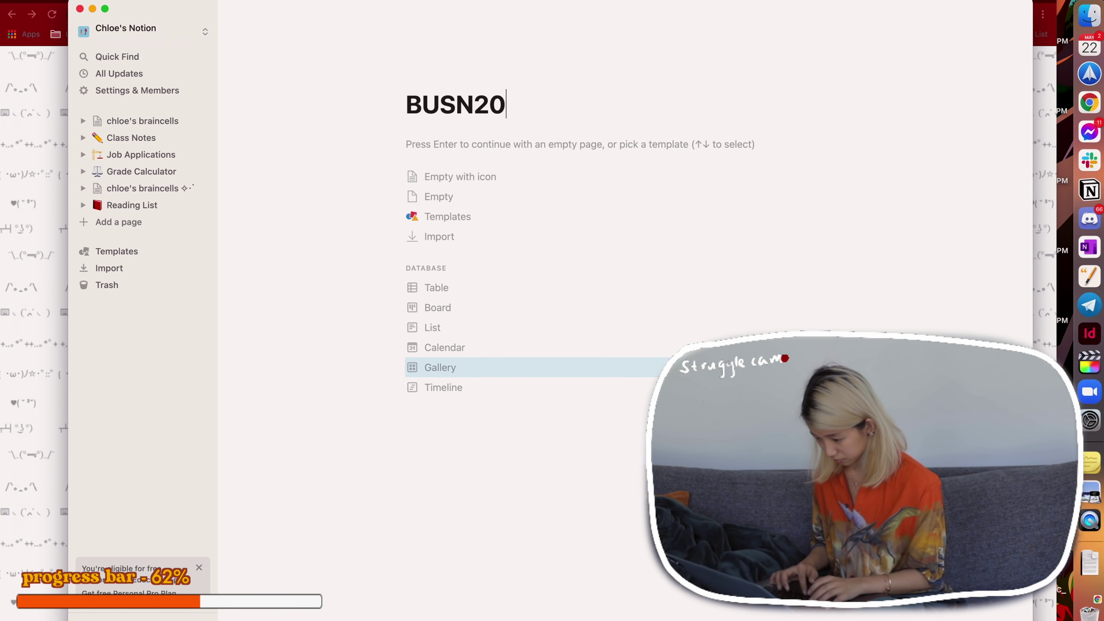
pyautogui.click(349, 307)
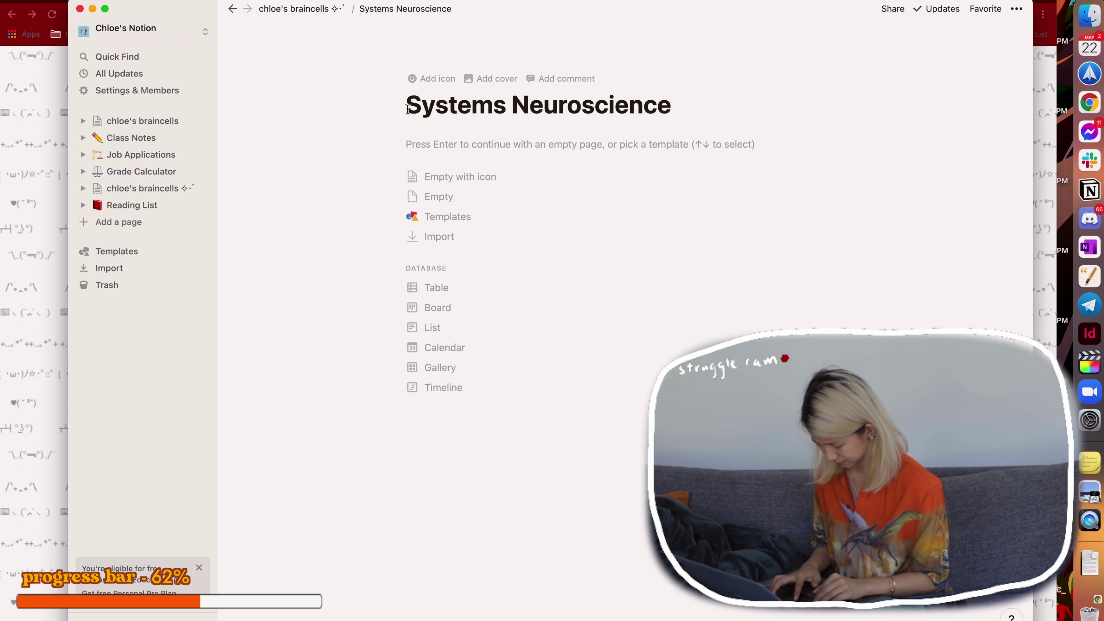
pyautogui.write('NSCI???')
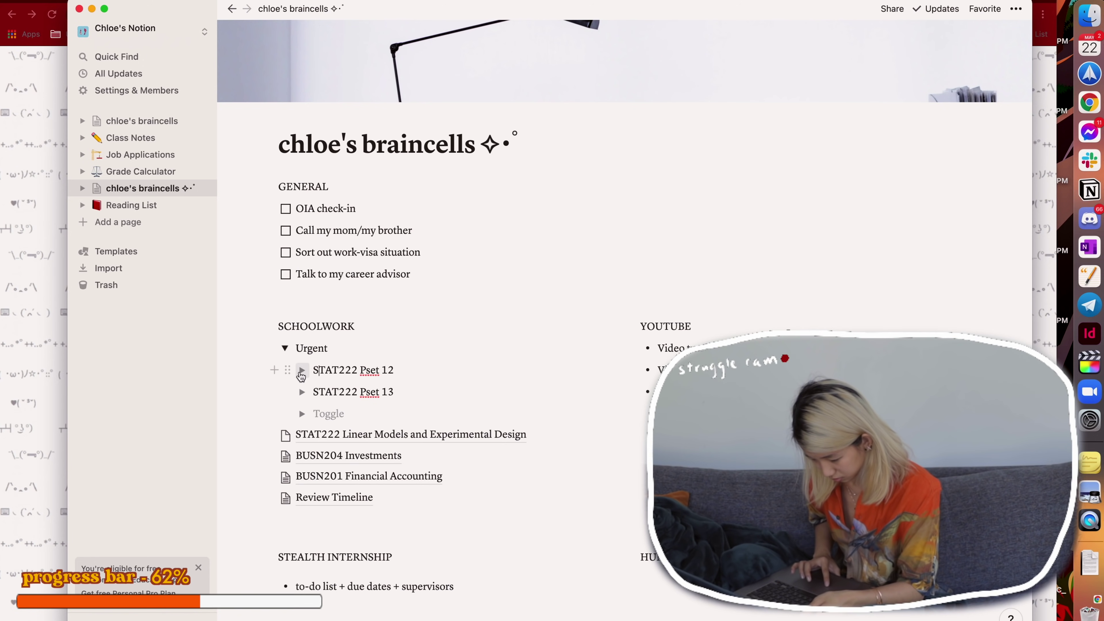
# Turn STAT222 Pset 12 into a to-do checkbox and collapse the Urgent toggle
pyautogui.click(287, 371)
pyautogui.moveTo(221, 331)
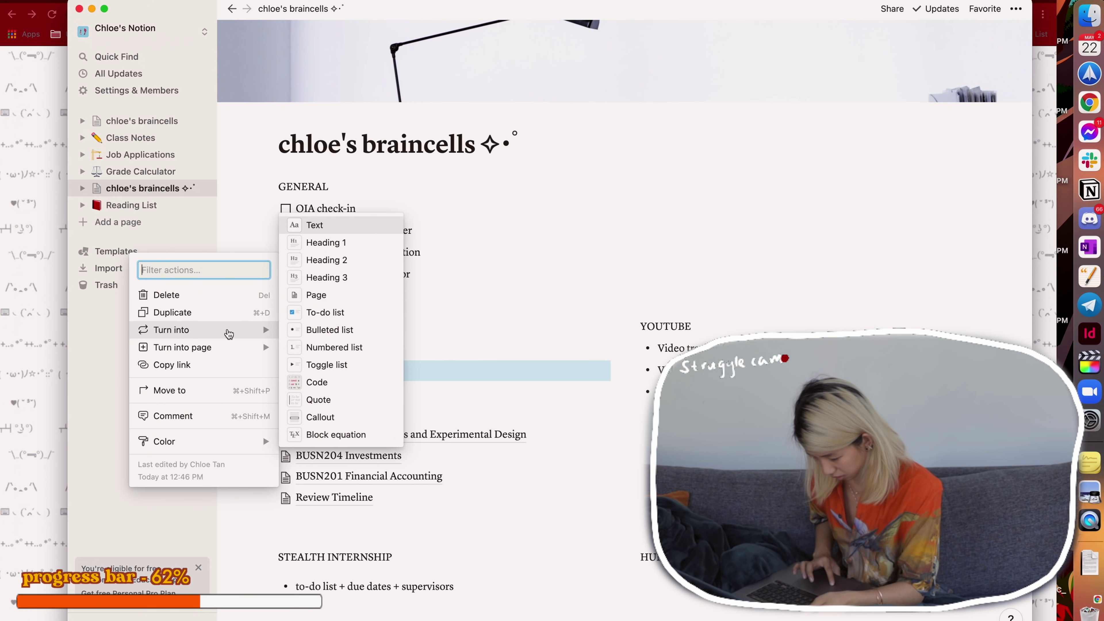
pyautogui.click(363, 311)
pyautogui.click(287, 349)
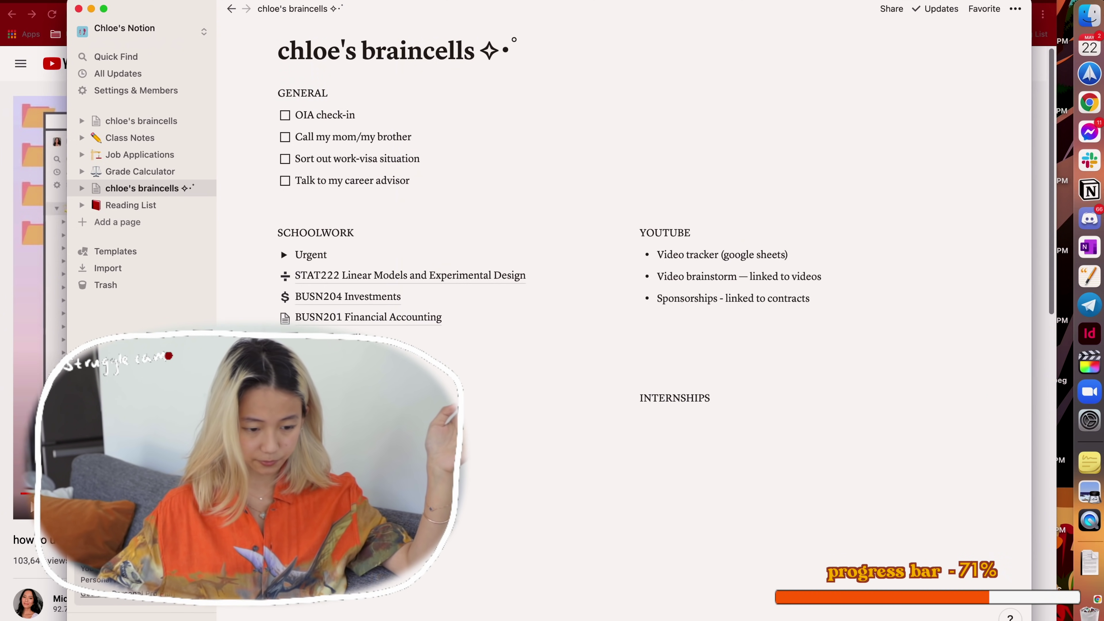
# Delete the Reading List page from the sidebar
pyautogui.scroll(5, 624, 304)
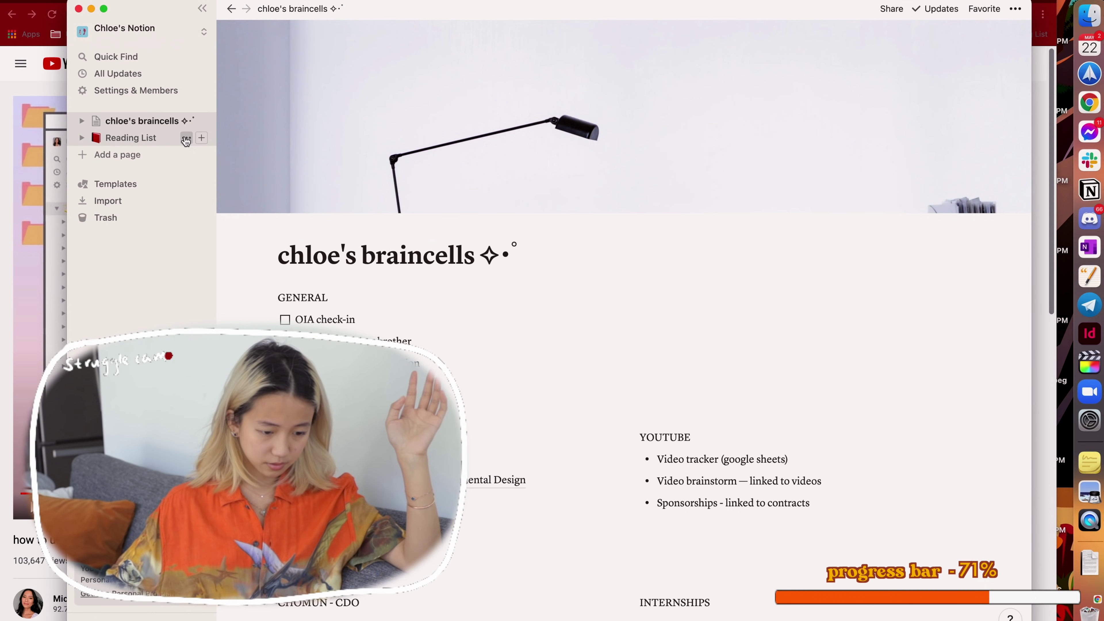
pyautogui.click(187, 138)
pyautogui.click(217, 151)
# Create a new page titled YOUTUBE
pyautogui.click(150, 135)
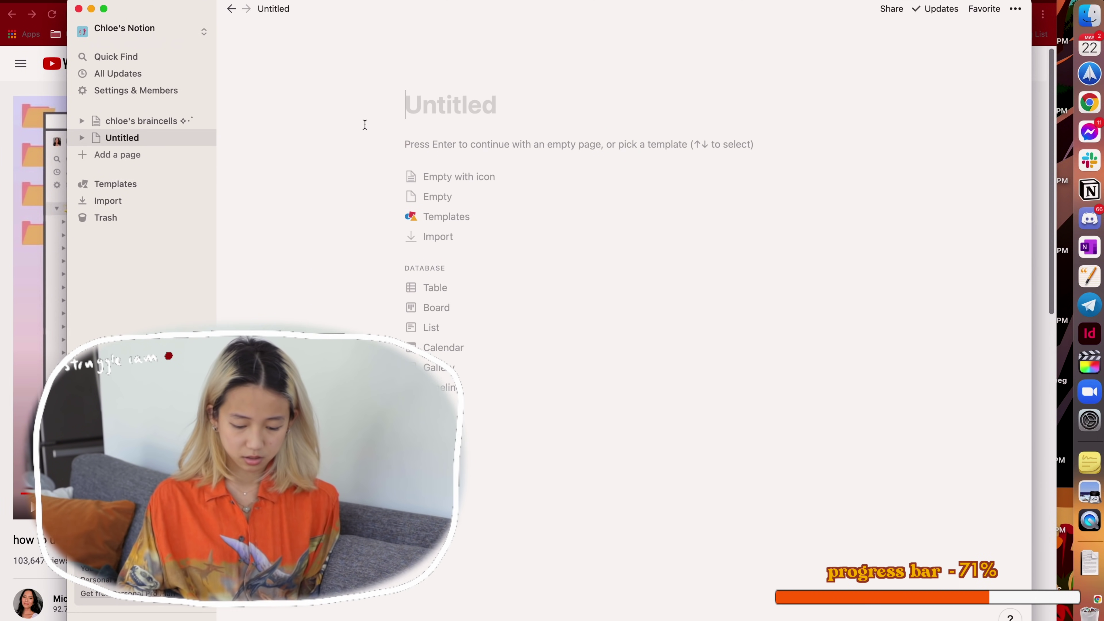
pyautogui.write('Youtube')
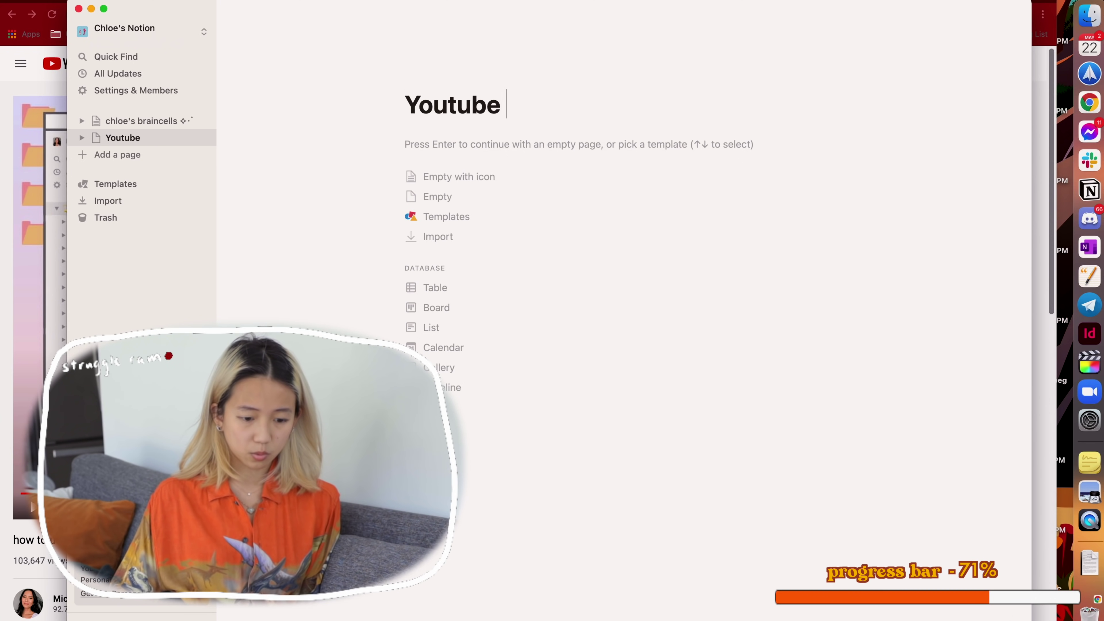
pyautogui.press('BackSpace')
pyautogui.press('BackSpace')
pyautogui.press('BackSpace')
pyautogui.press('BackSpace')
pyautogui.press('BackSpace')
pyautogui.press('BackSpace')
pyautogui.write('OUTUBE')
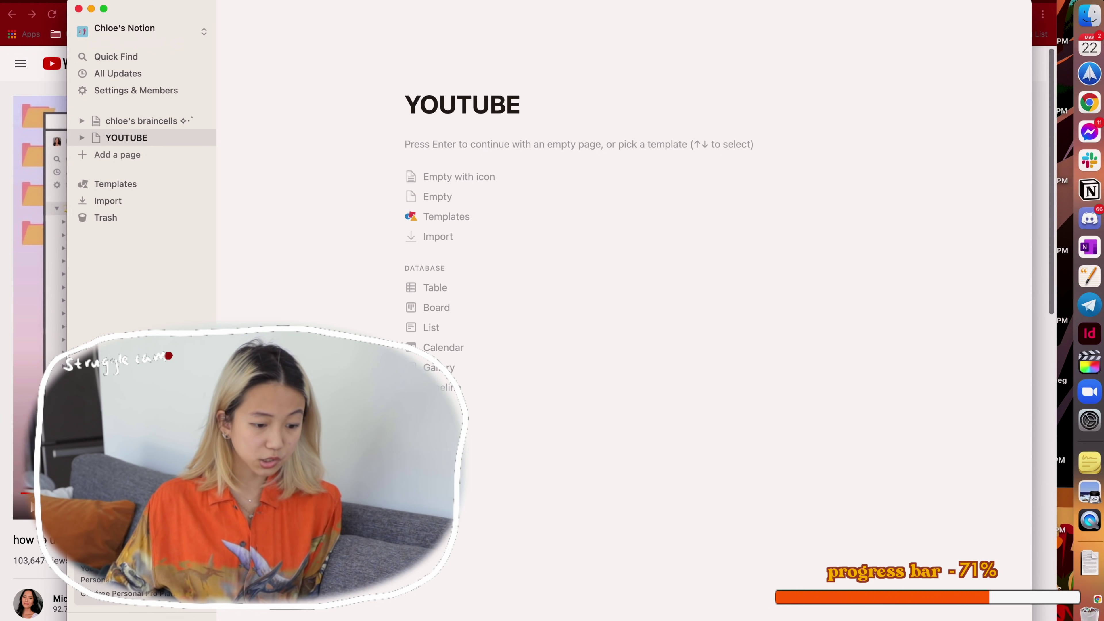
pyautogui.click(130, 121)
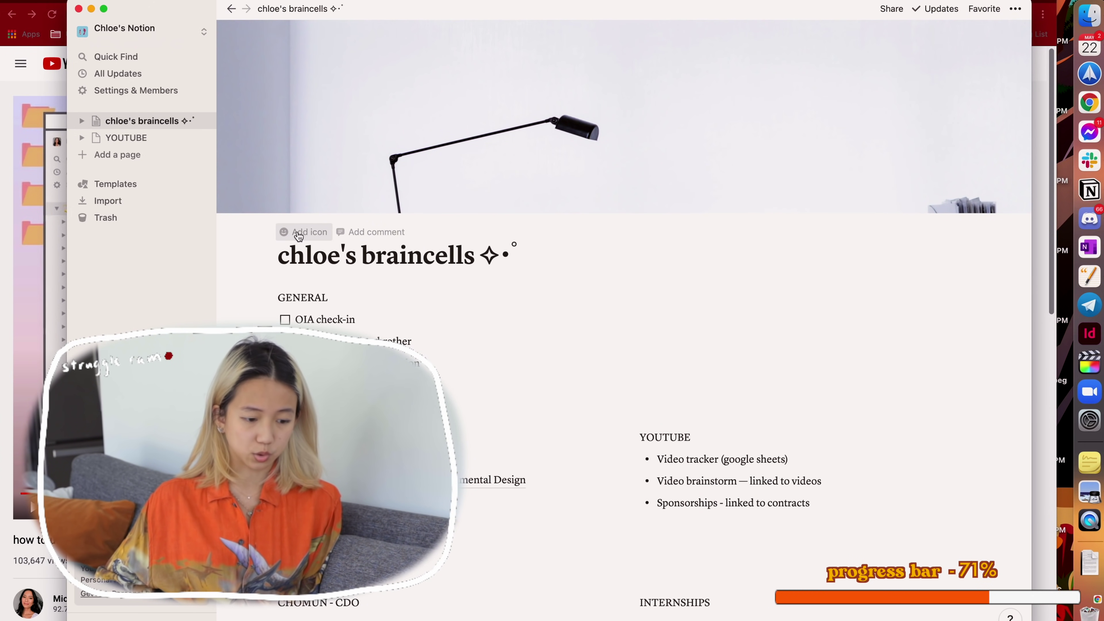
pyautogui.click(140, 137)
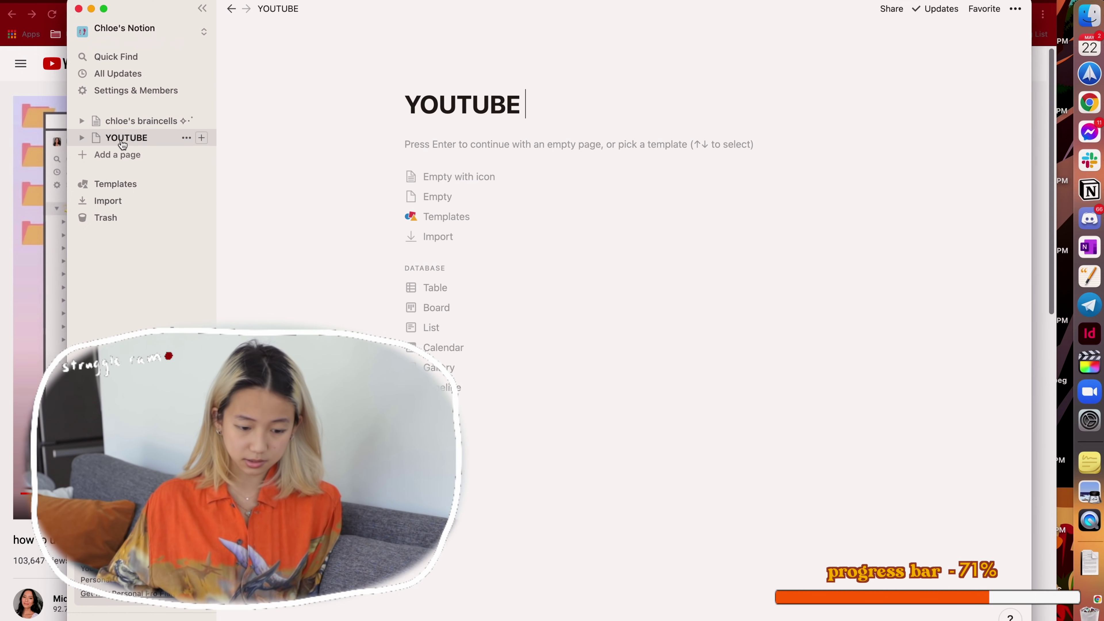
pyautogui.click(153, 125)
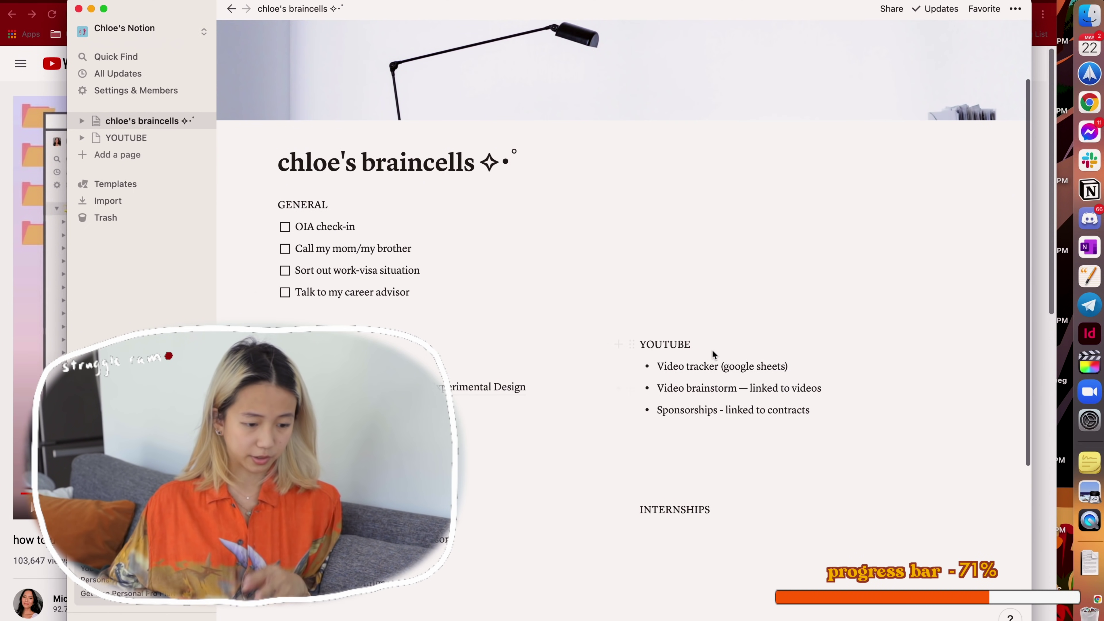
pyautogui.click(131, 137)
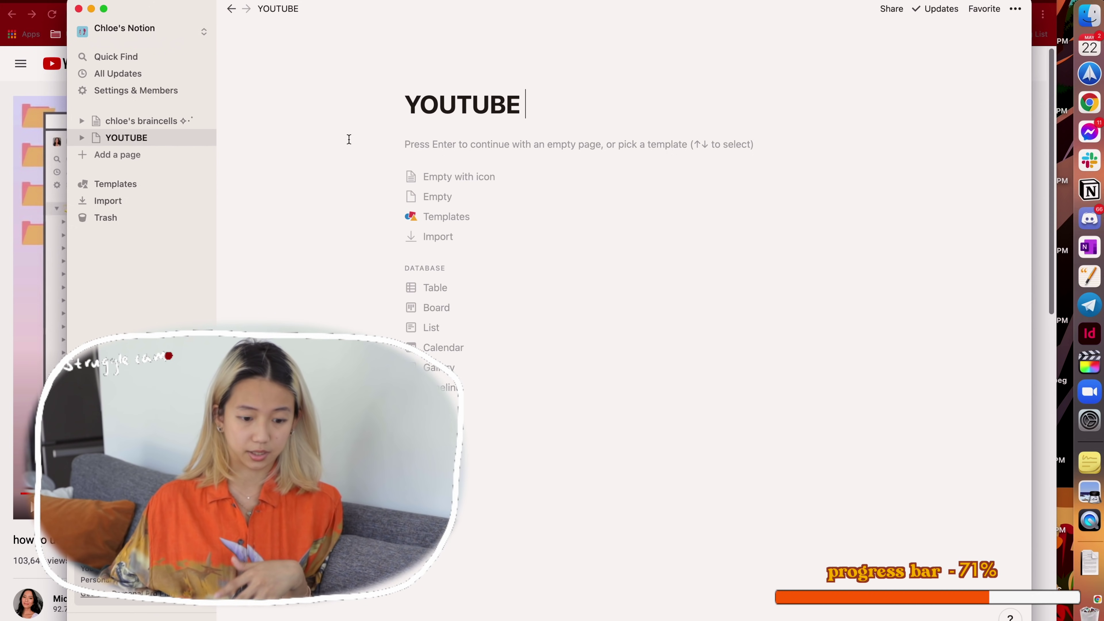
# Give YOUTUBE a camera-and-laptop cover photo and video camera icon, keeping the body empty
pyautogui.click(482, 79)
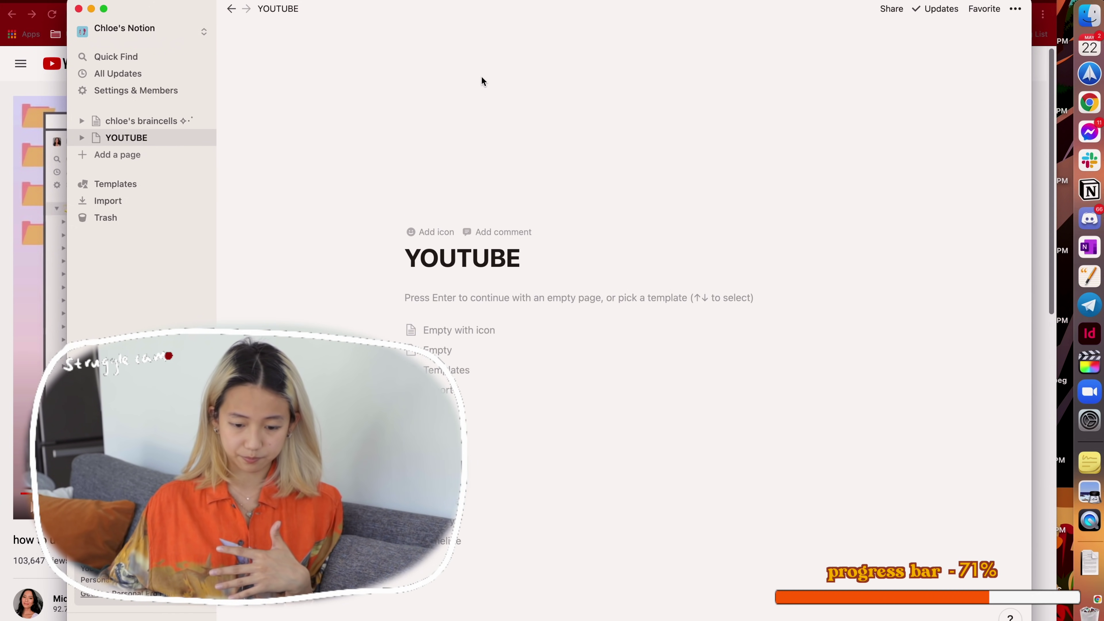
pyautogui.click(748, 201)
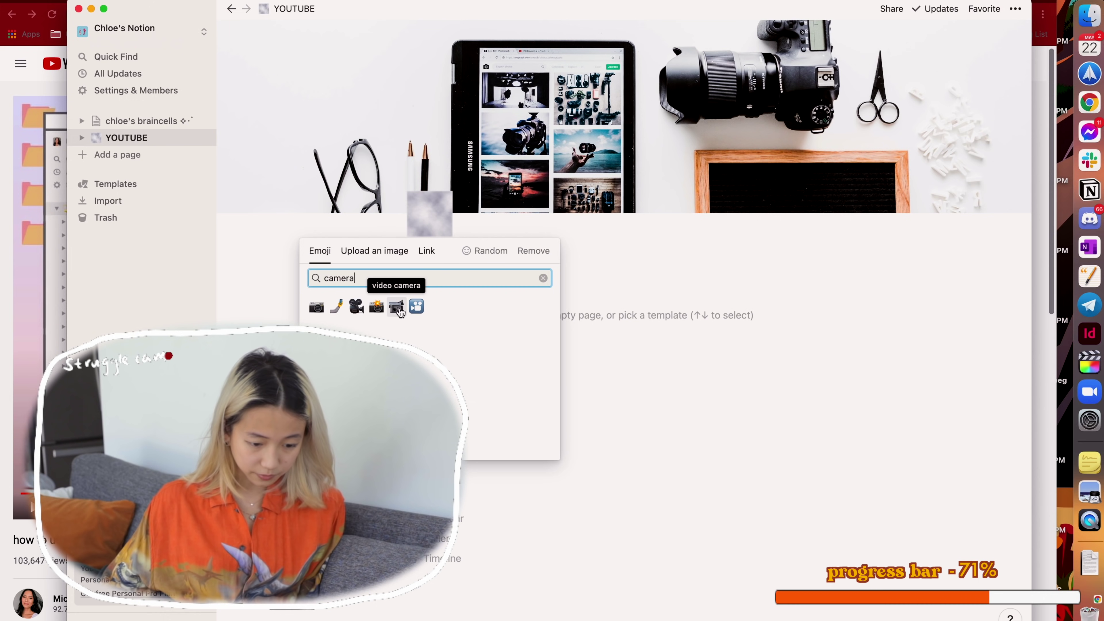
pyautogui.click(397, 307)
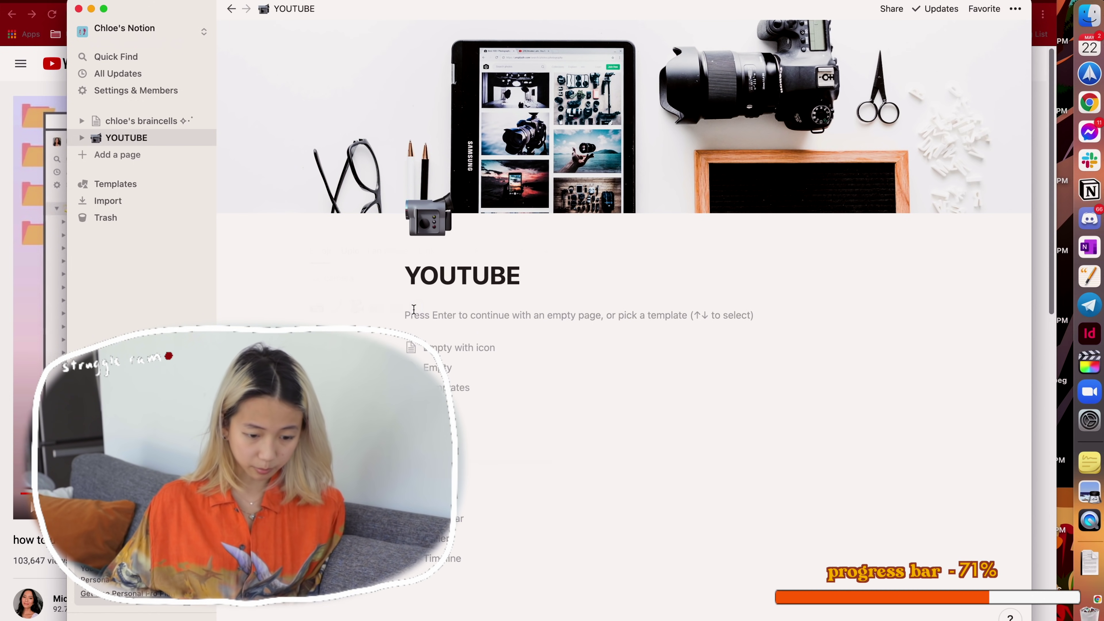
pyautogui.click(485, 319)
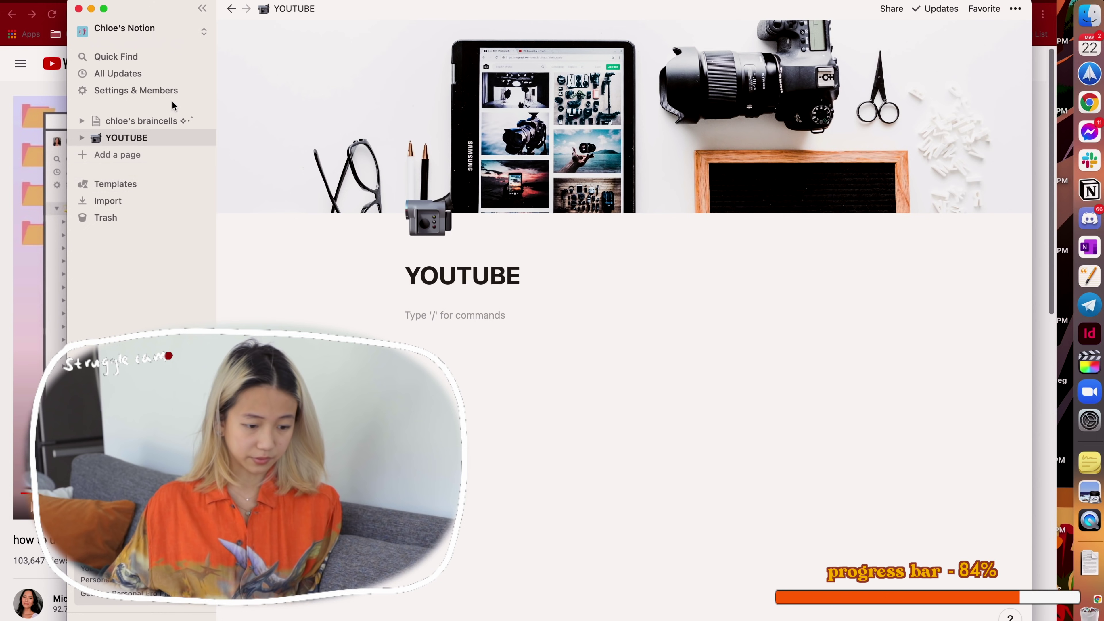
# Copy the YOUTUBE page's link from its sidebar options
pyautogui.click(144, 120)
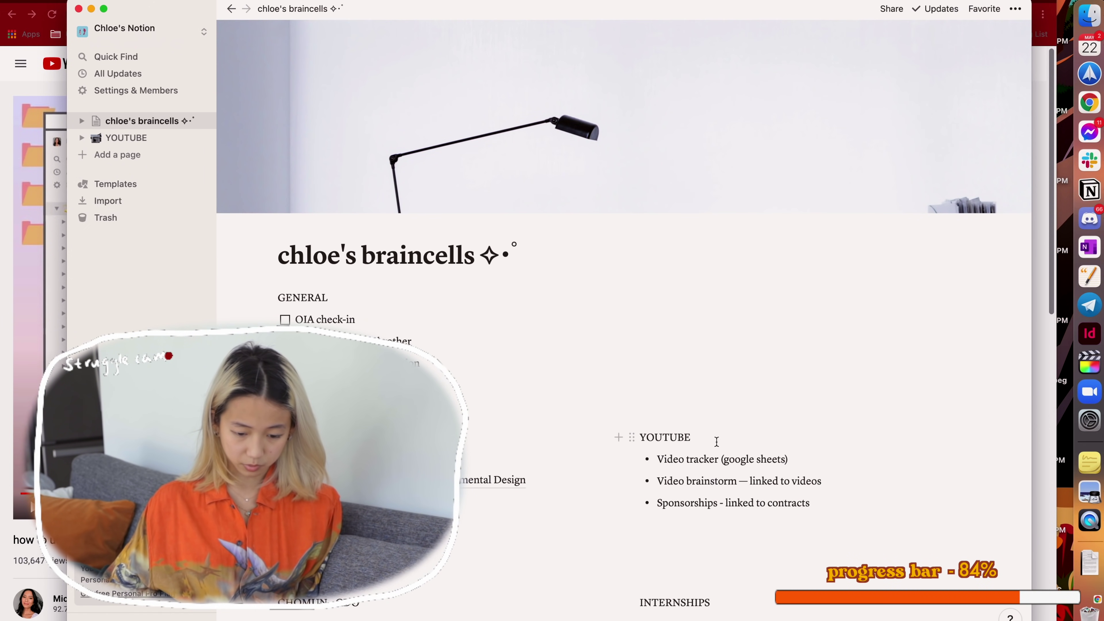
pyautogui.click(633, 437)
pyautogui.moveTo(541, 416)
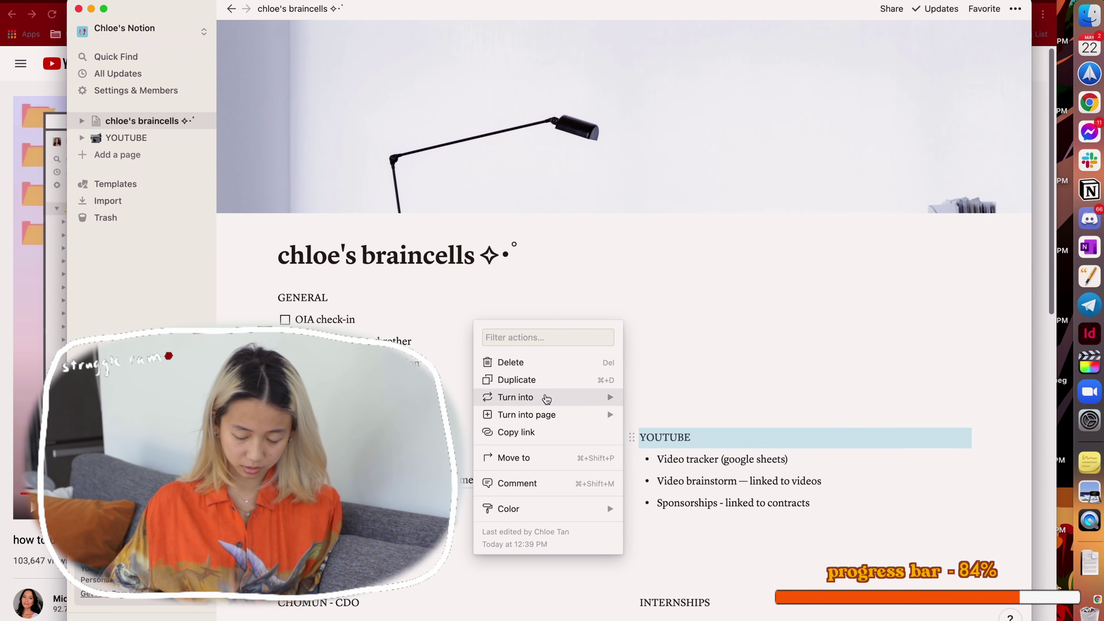
pyautogui.press('Escape')
pyautogui.click(145, 138)
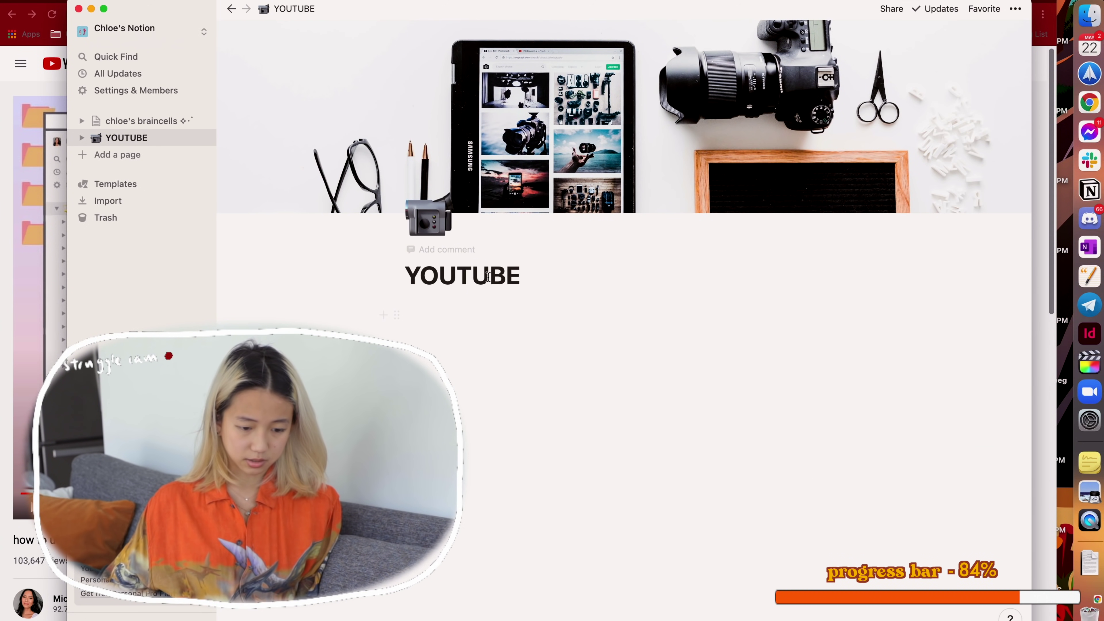
pyautogui.click(440, 277)
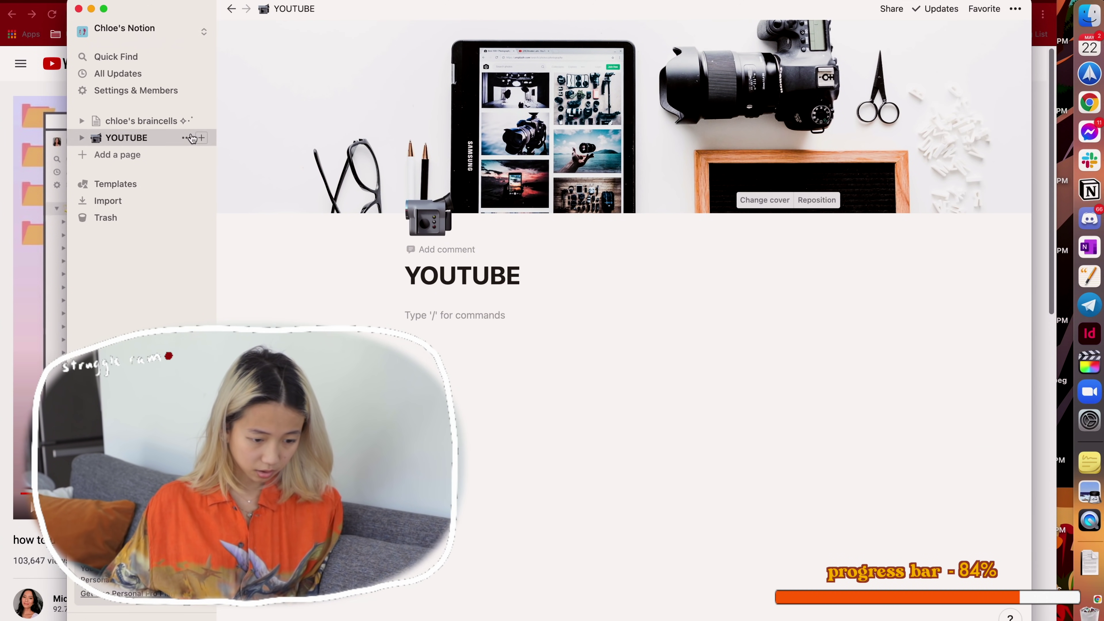
pyautogui.click(187, 137)
pyautogui.click(212, 202)
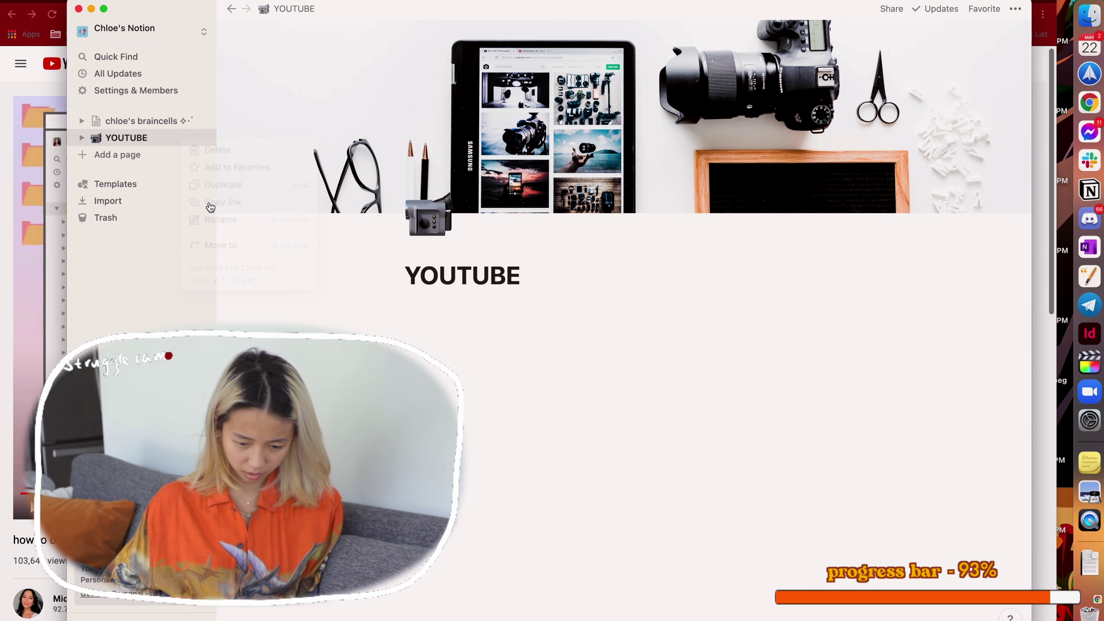
# Link the YOUTUBE heading on chloe's braincells to the YOUTUBE page and follow it
pyautogui.click(143, 121)
pyautogui.doubleClick(672, 438)
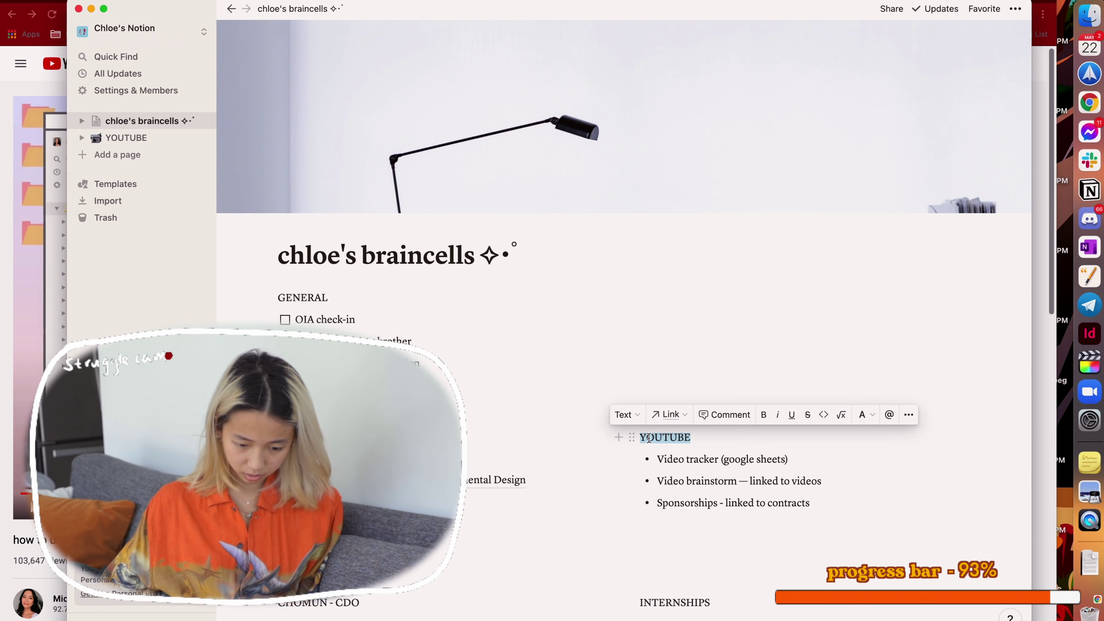
pyautogui.click(676, 420)
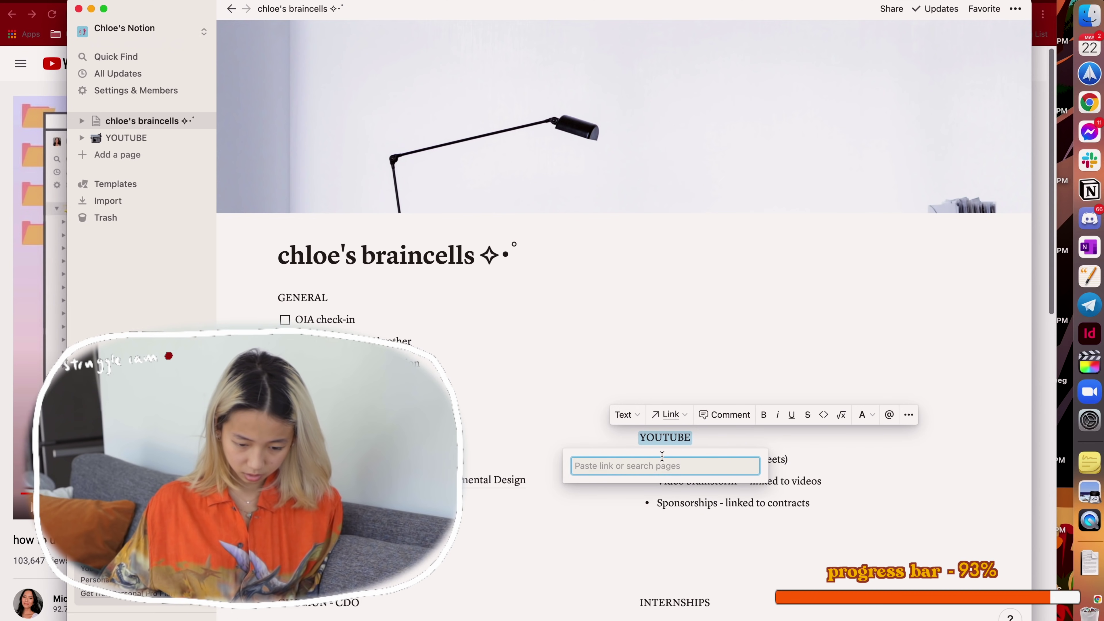
pyautogui.press('super+v')
pyautogui.click(648, 508)
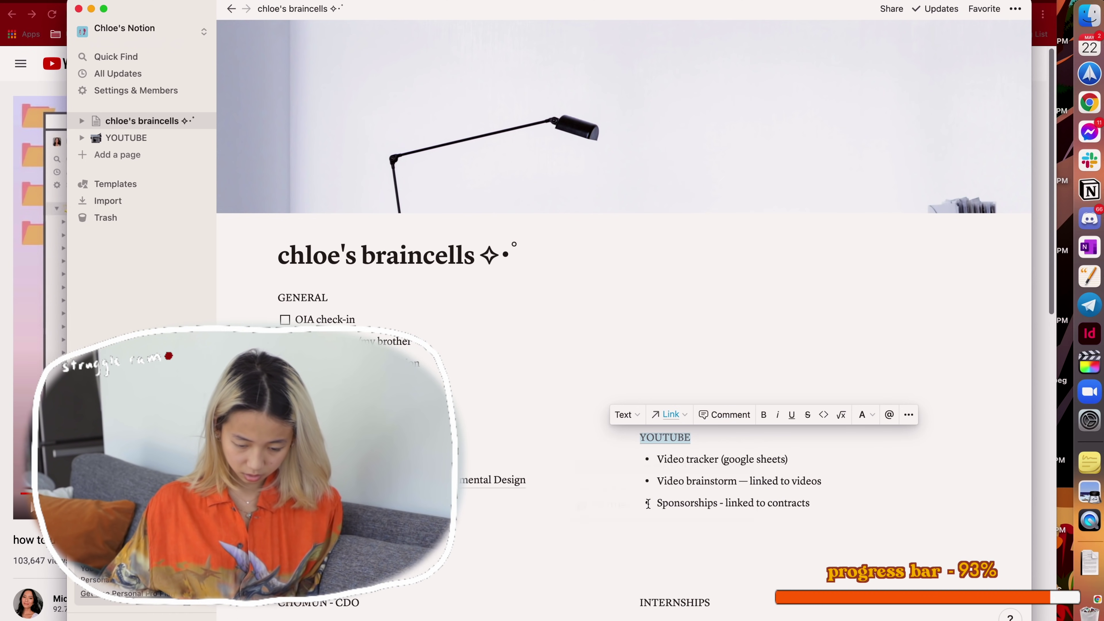
pyautogui.click(678, 439)
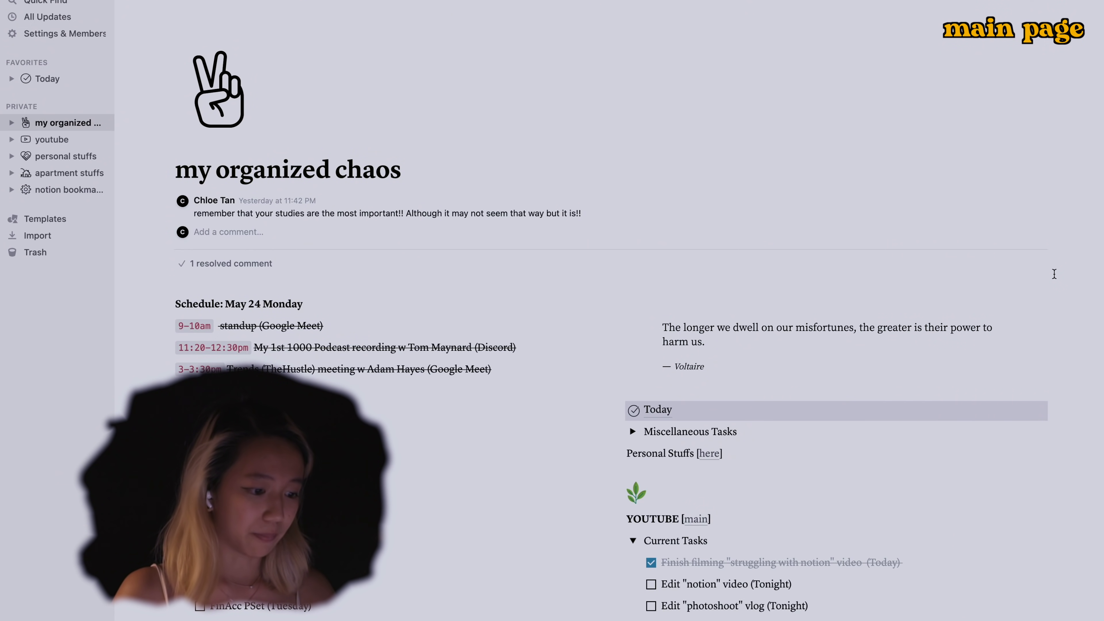
# Write the comment 'remember to subscribe!! 90% of you are not subscribed😢' on the page
pyautogui.scroll(-2, 567, 148)
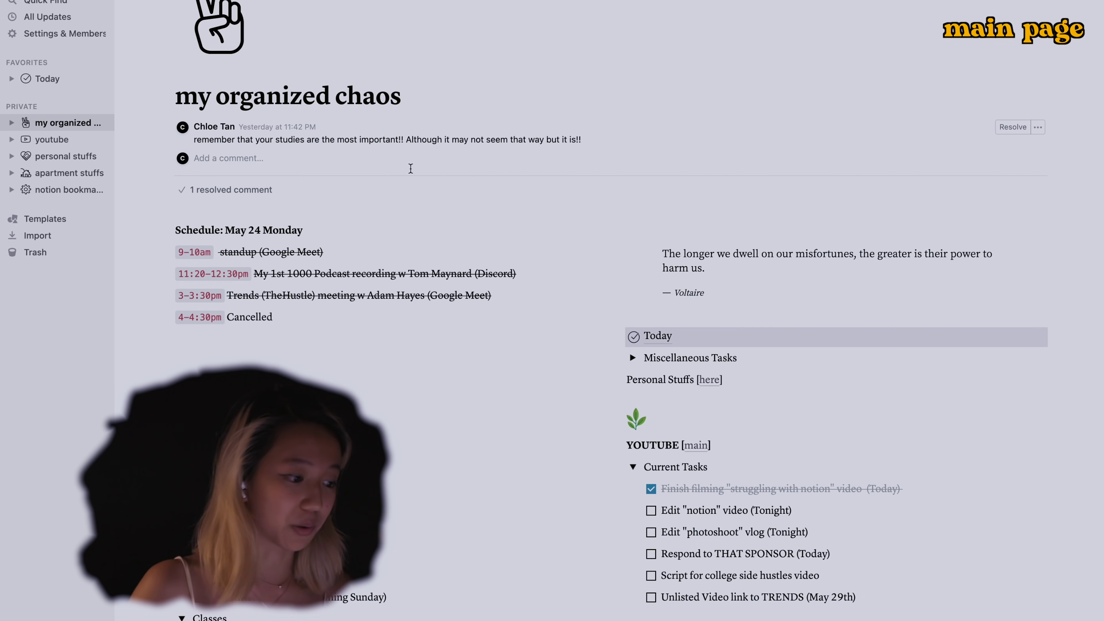
pyautogui.click(244, 159)
pyautogui.write('remember to subscribe!! 90% of you are not subscribed😢')
# Scroll down the my organized chaos page and open the linked Today page
pyautogui.scroll(-1, 284, 254)
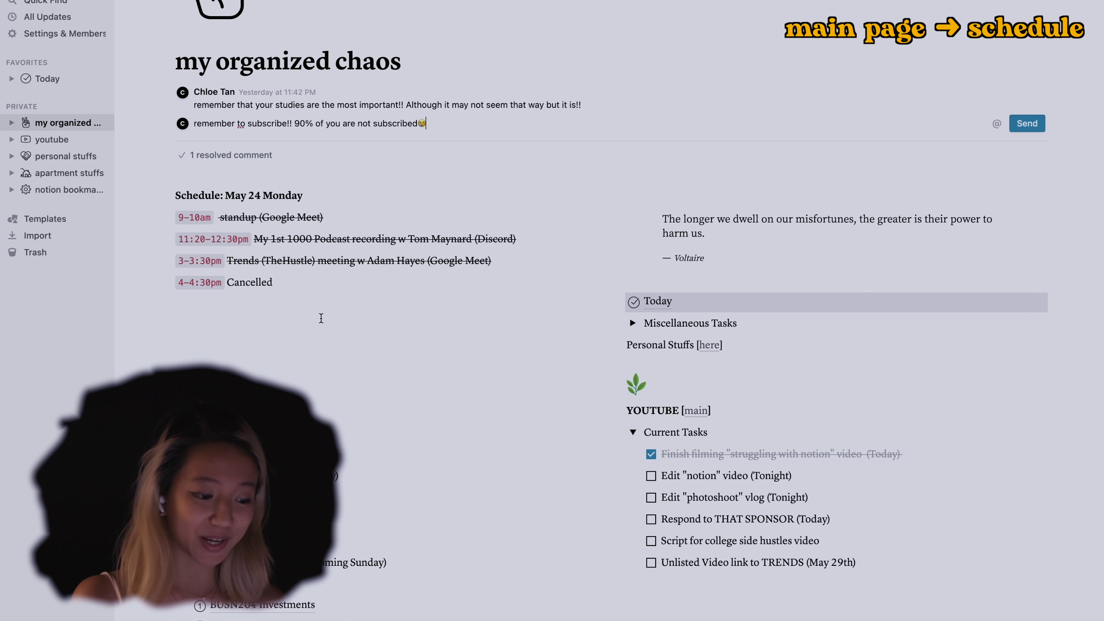
pyautogui.doubleClick(249, 282)
pyautogui.click(276, 282)
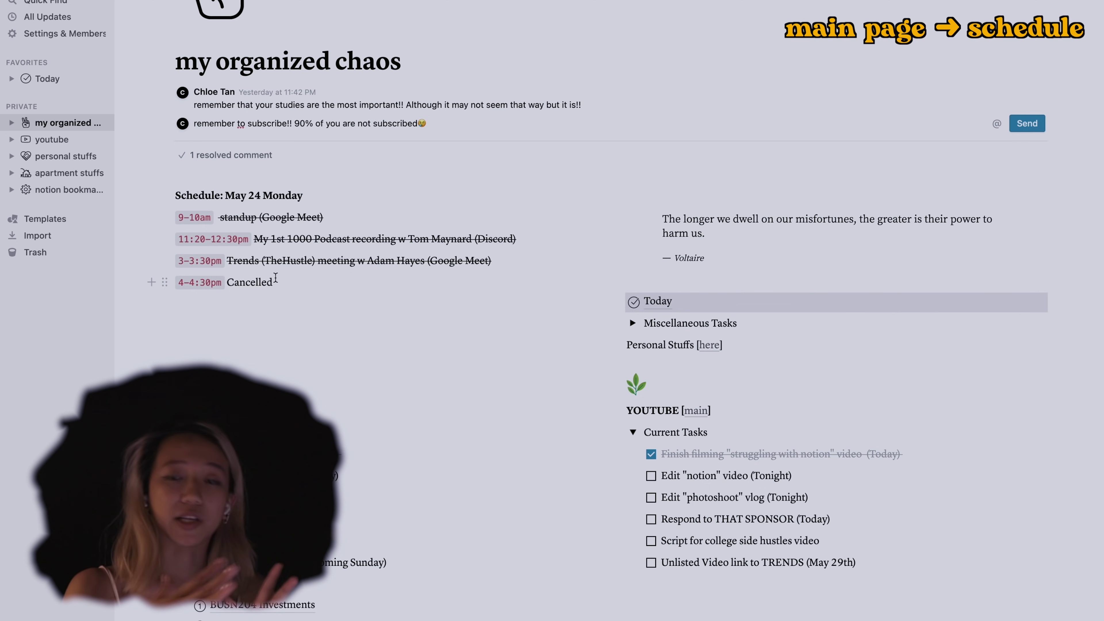
pyautogui.scroll(-1, 794, 161)
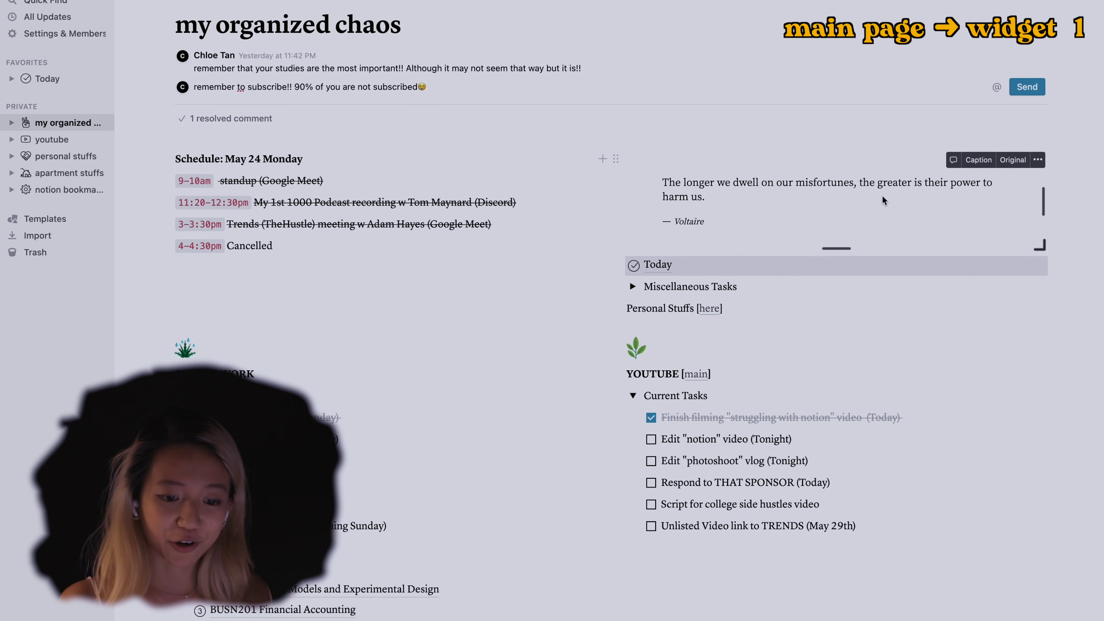
pyautogui.click(656, 264)
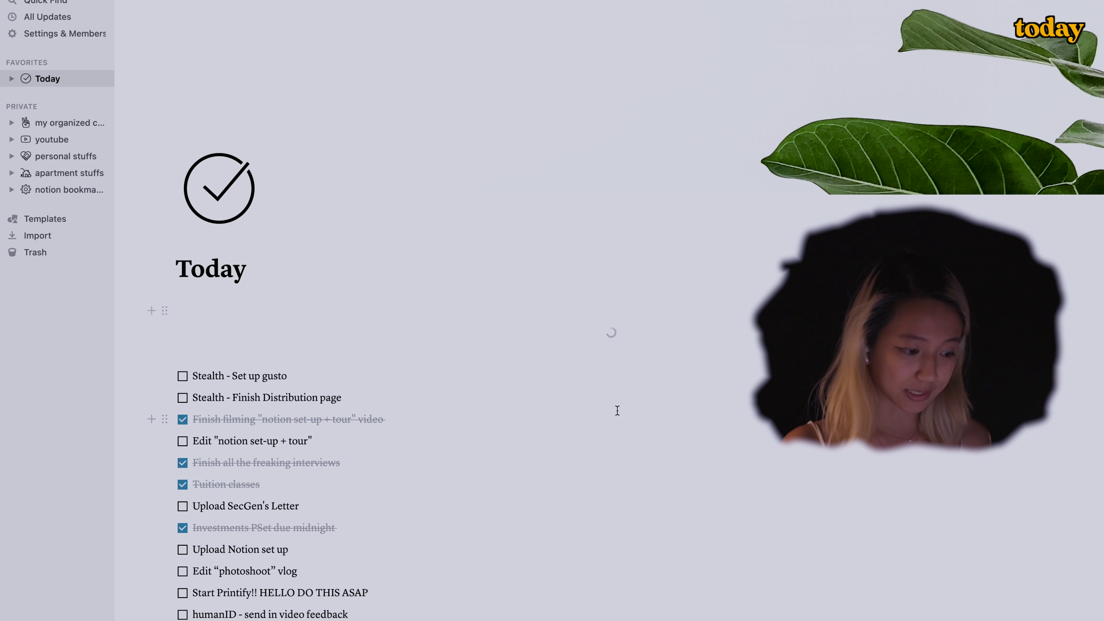
# Scroll through the Today to-do list, select all its to-dos, then deselect them
pyautogui.scroll(-6, 617, 410)
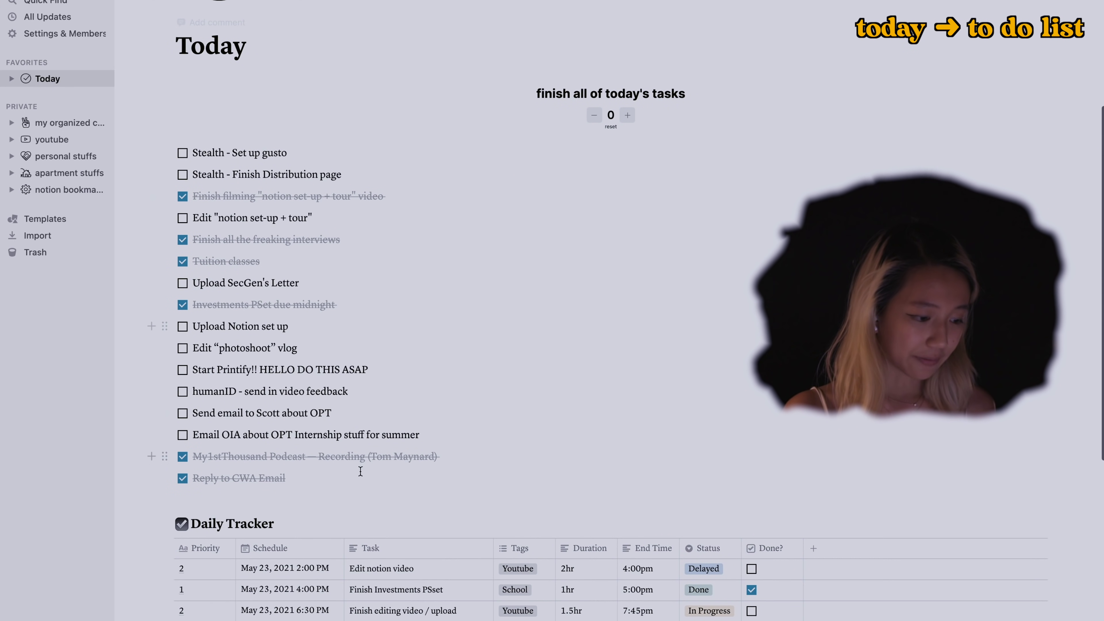
pyautogui.moveTo(360, 471); pyautogui.dragTo(183, 144)
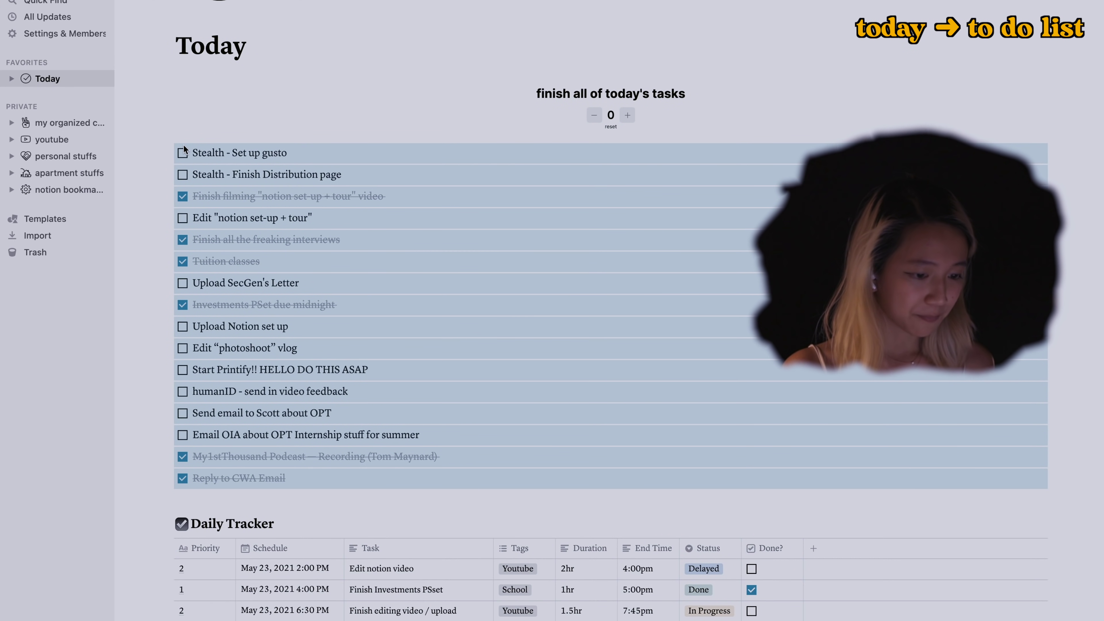
pyautogui.click(443, 195)
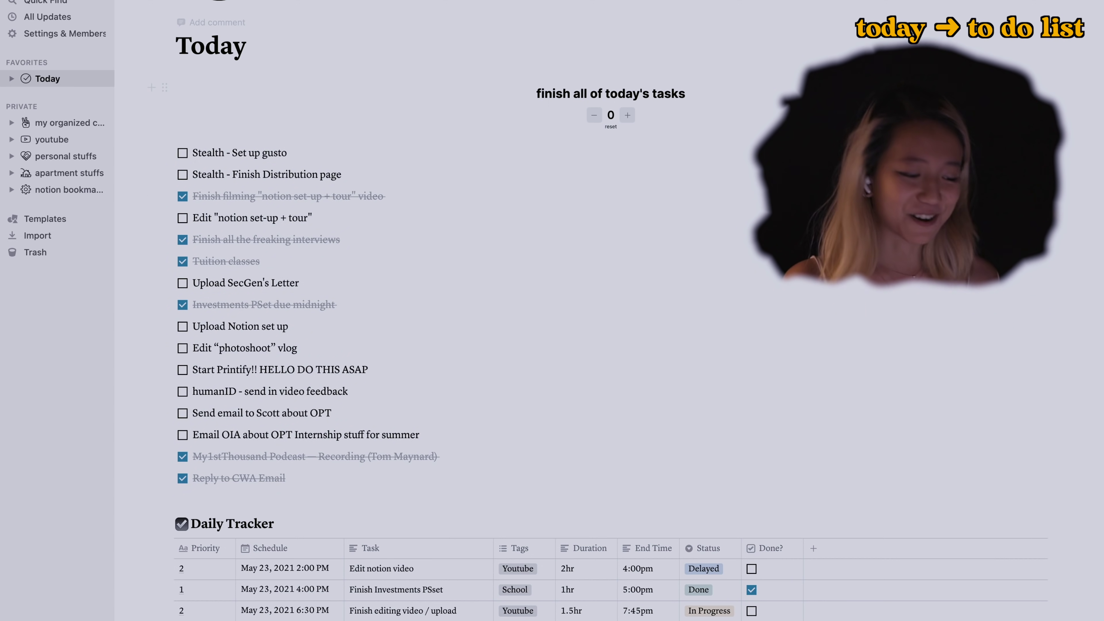
pyautogui.scroll(-7, 557, 247)
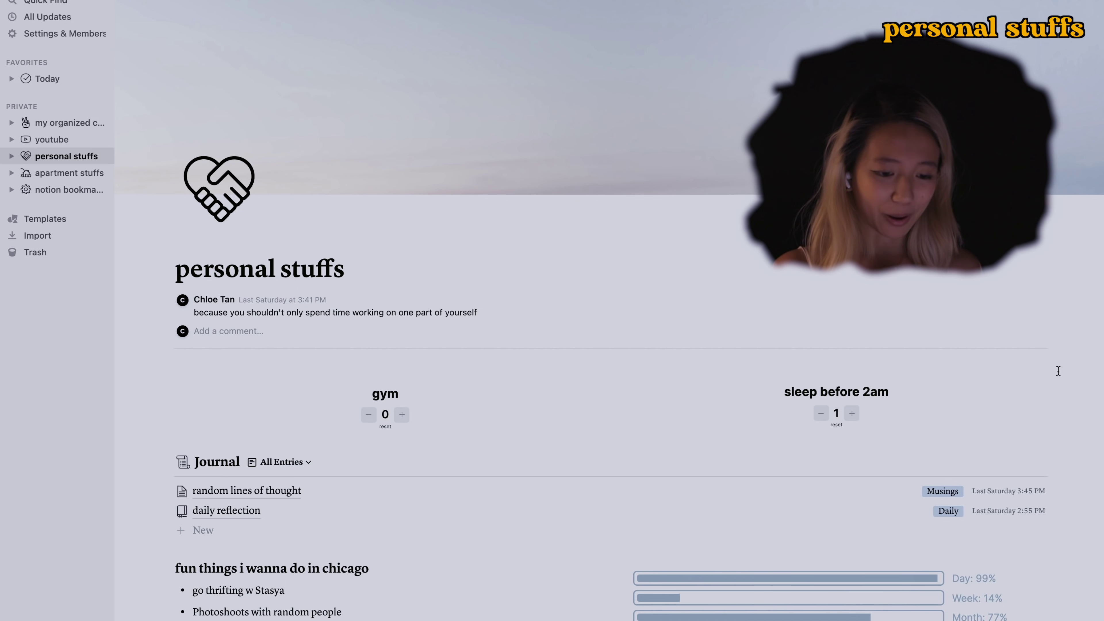
# Check the Journal views and open the 'random lines of thought' entry to review its quotes
pyautogui.scroll(-5, 1058, 371)
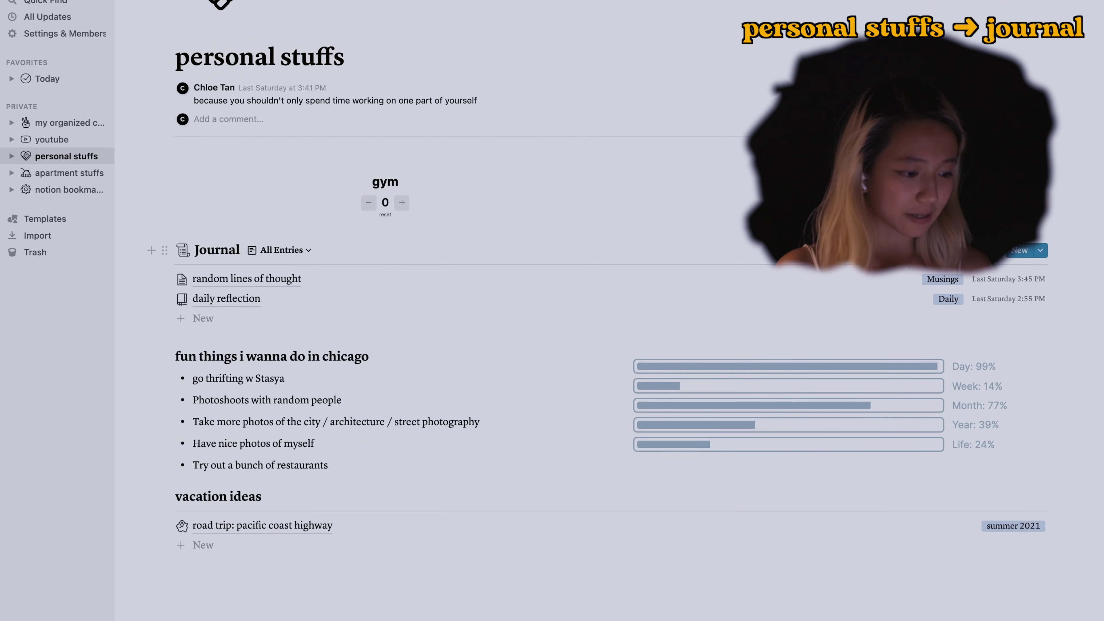
pyautogui.click(311, 254)
pyautogui.click(280, 289)
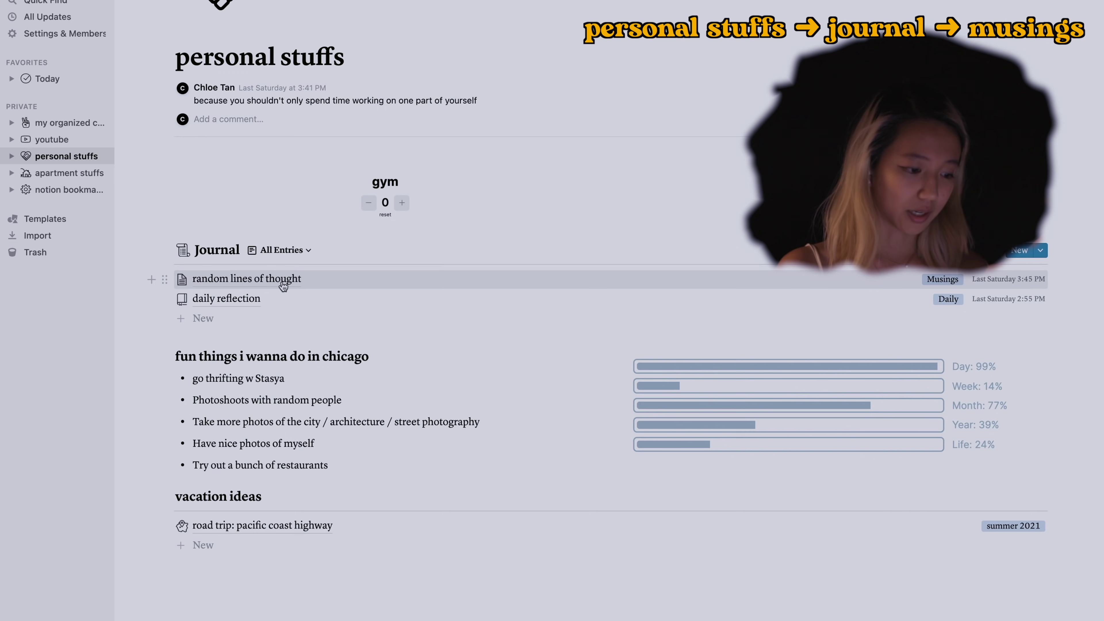
pyautogui.click(284, 285)
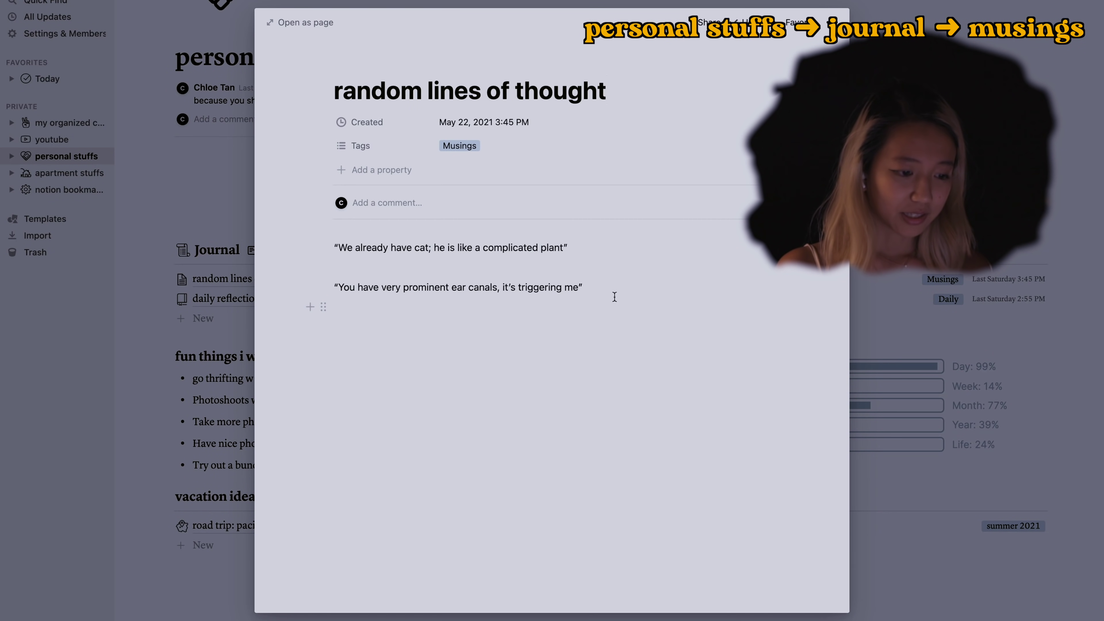
pyautogui.moveTo(364, 276); pyautogui.dragTo(327, 231)
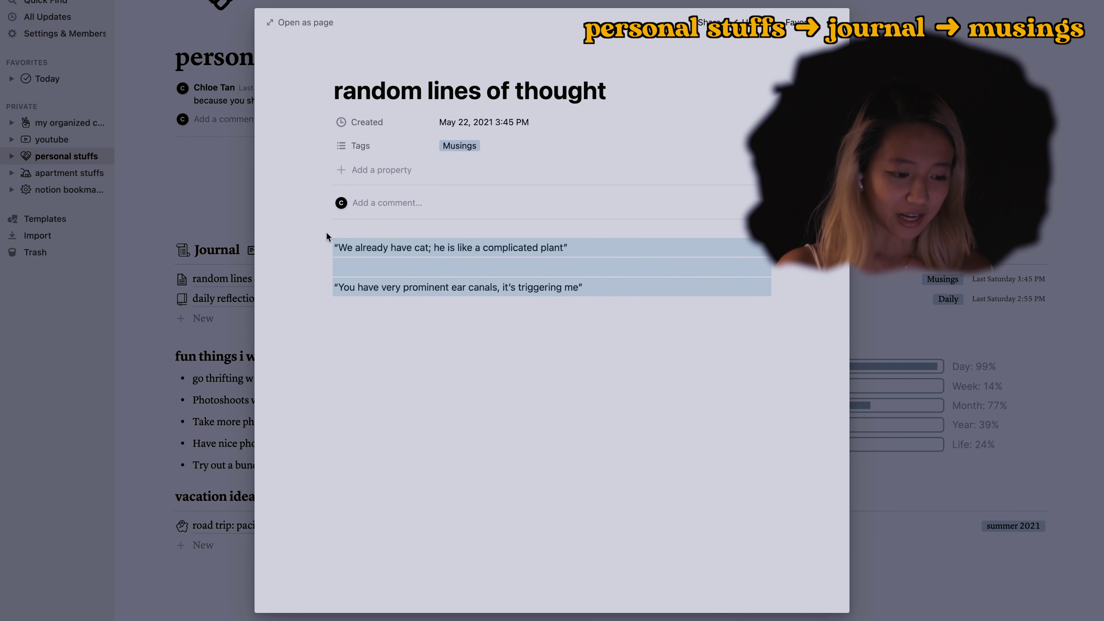
pyautogui.click(430, 341)
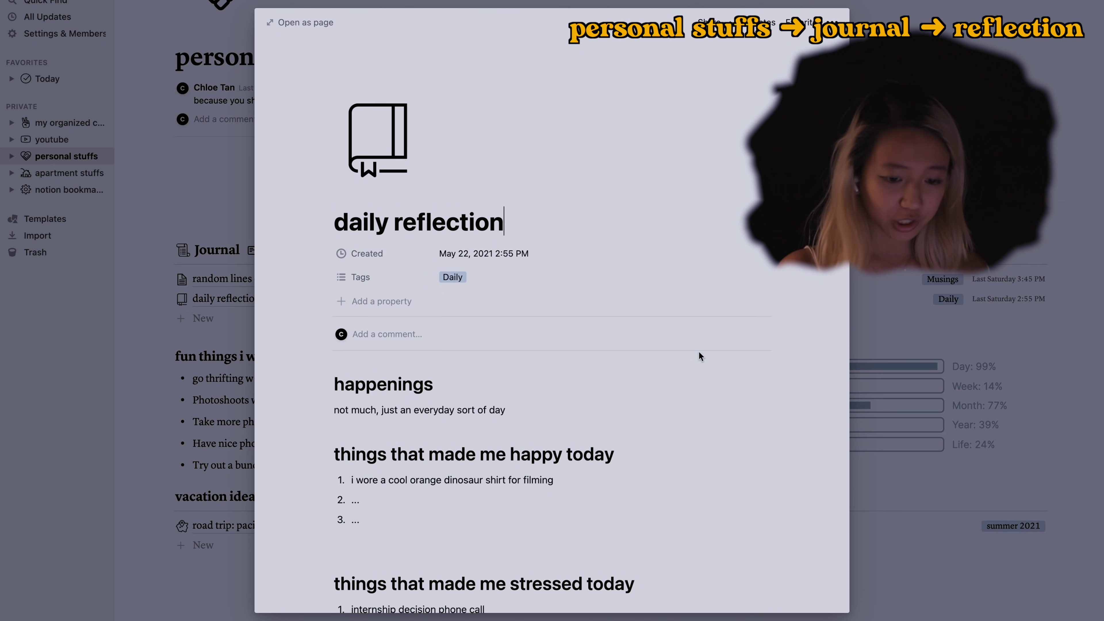
# Close the journal entry preview and add a vacation ideas page from the international template
pyautogui.scroll(-3, 699, 355)
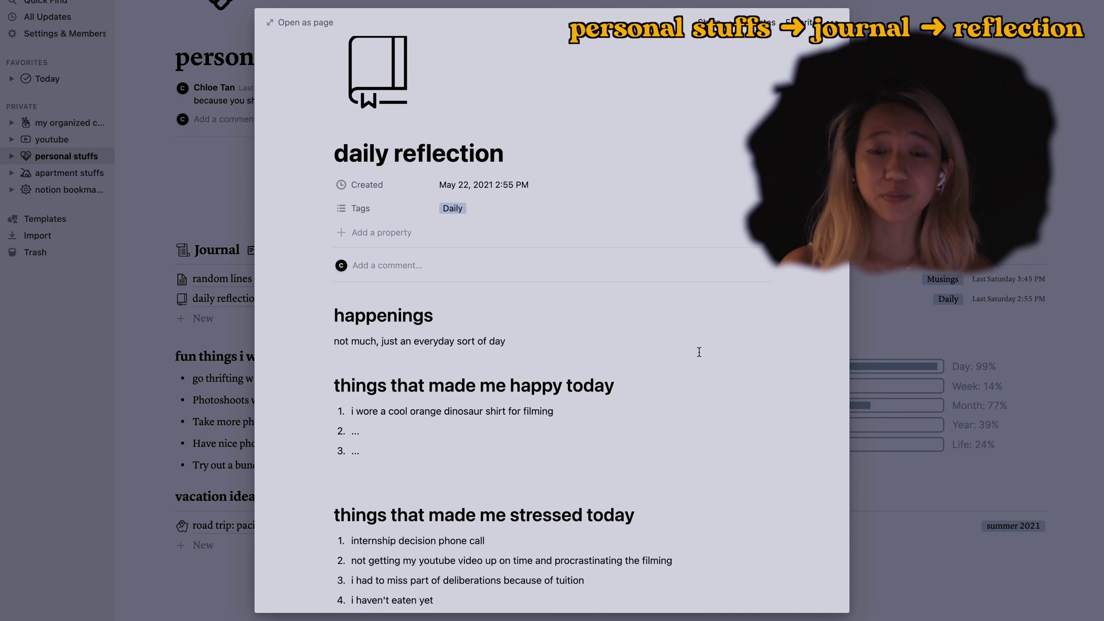
pyautogui.scroll(-3, 700, 352)
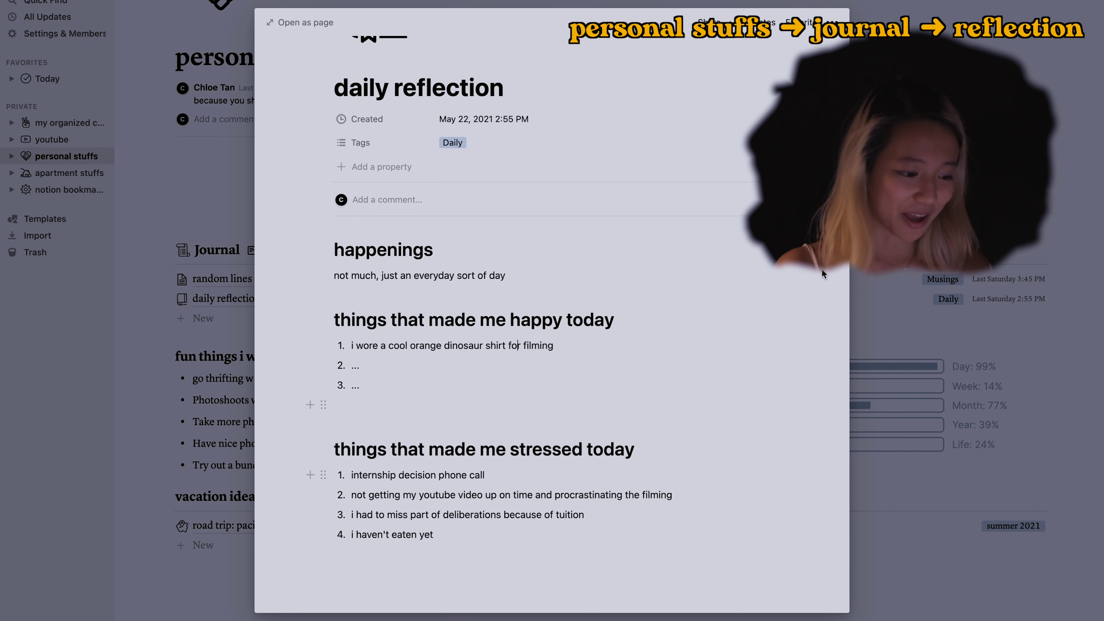
pyautogui.press('Escape')
pyautogui.scroll(-3, 702, 252)
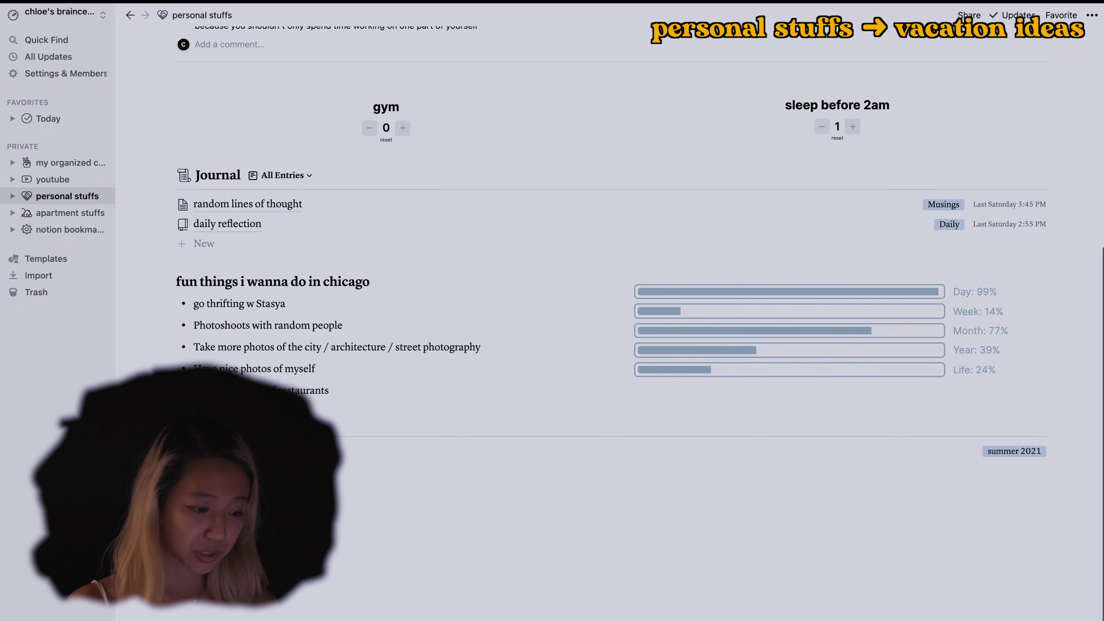
pyautogui.click(199, 489)
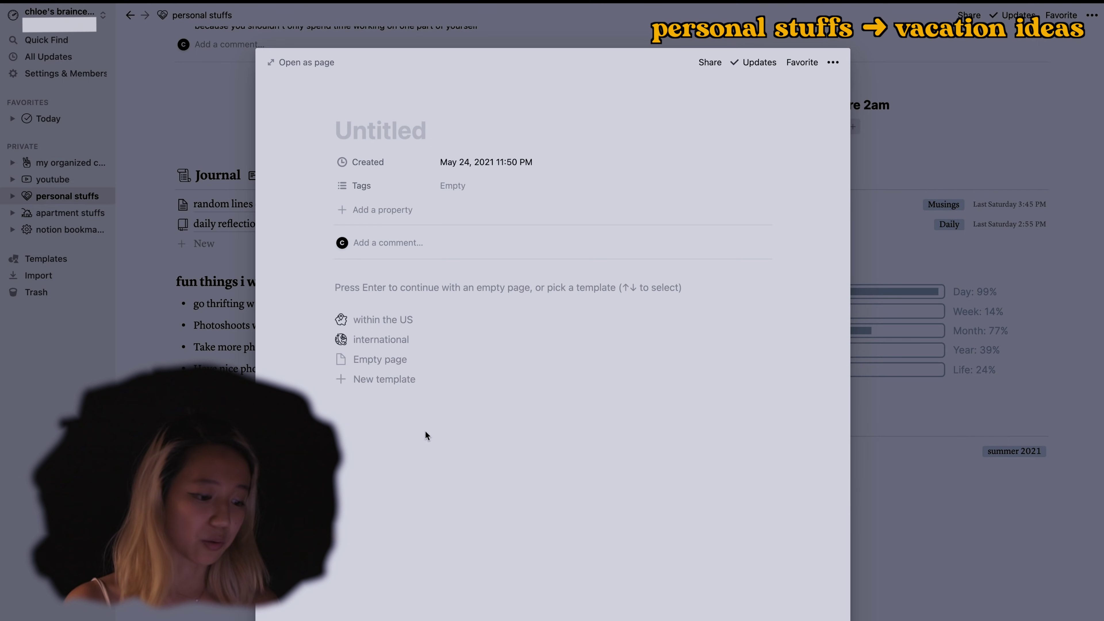
pyautogui.click(404, 340)
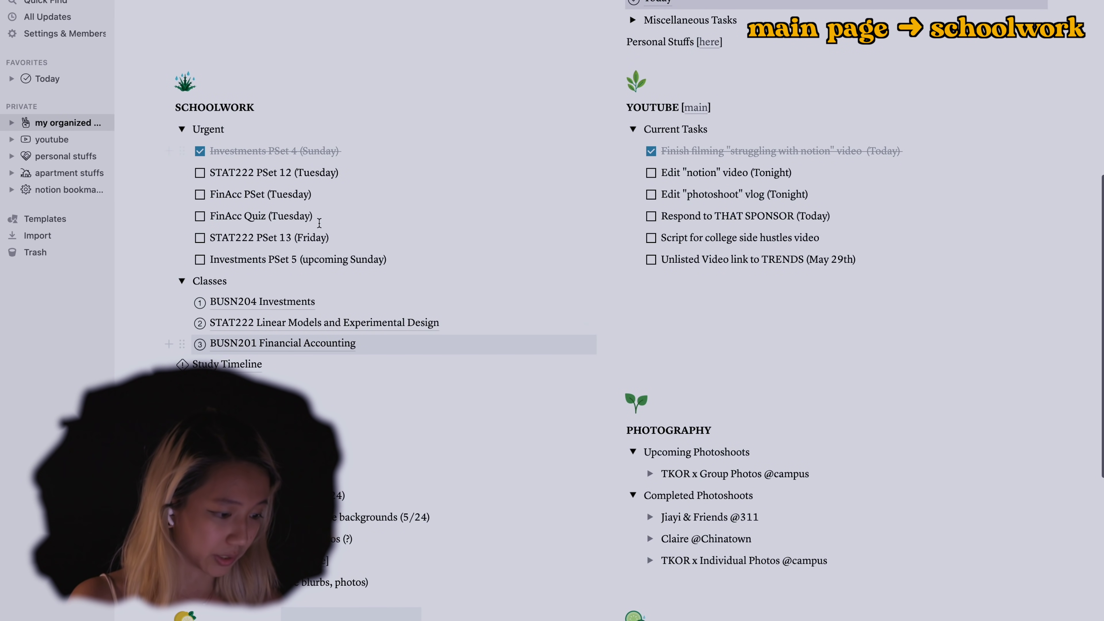
# Mark the FinAcc Quiz task as done in the Urgent task list
pyautogui.click(200, 216)
pyautogui.click(182, 130)
pyautogui.click(182, 129)
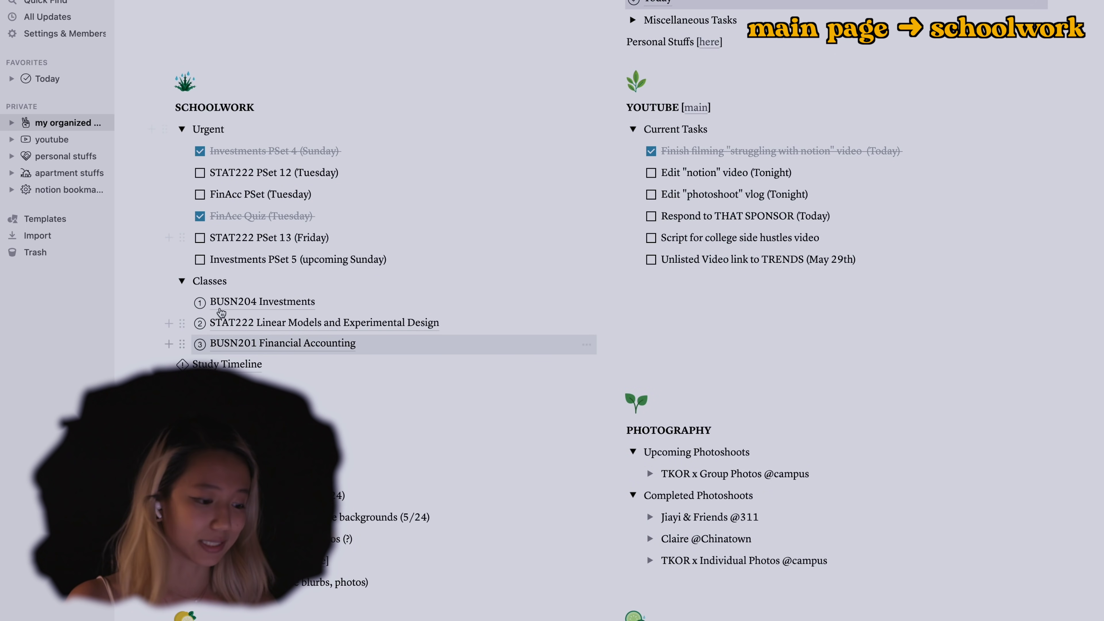
# Review the BUSN204 Investments lecture slides list, then open the Study Timeline calendar
pyautogui.click(245, 304)
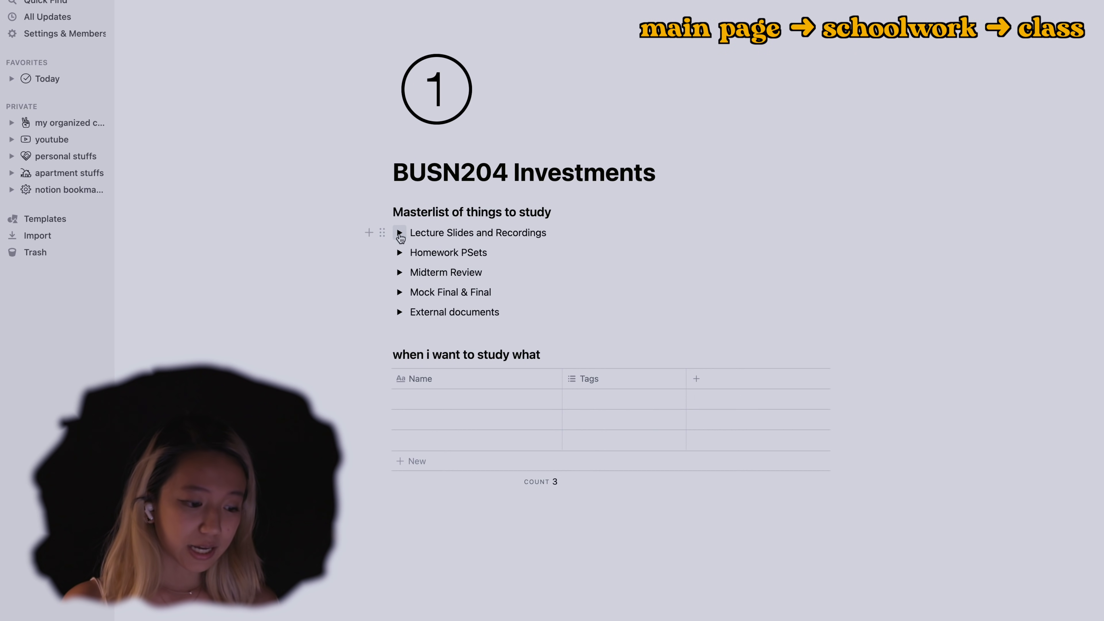
pyautogui.click(399, 234)
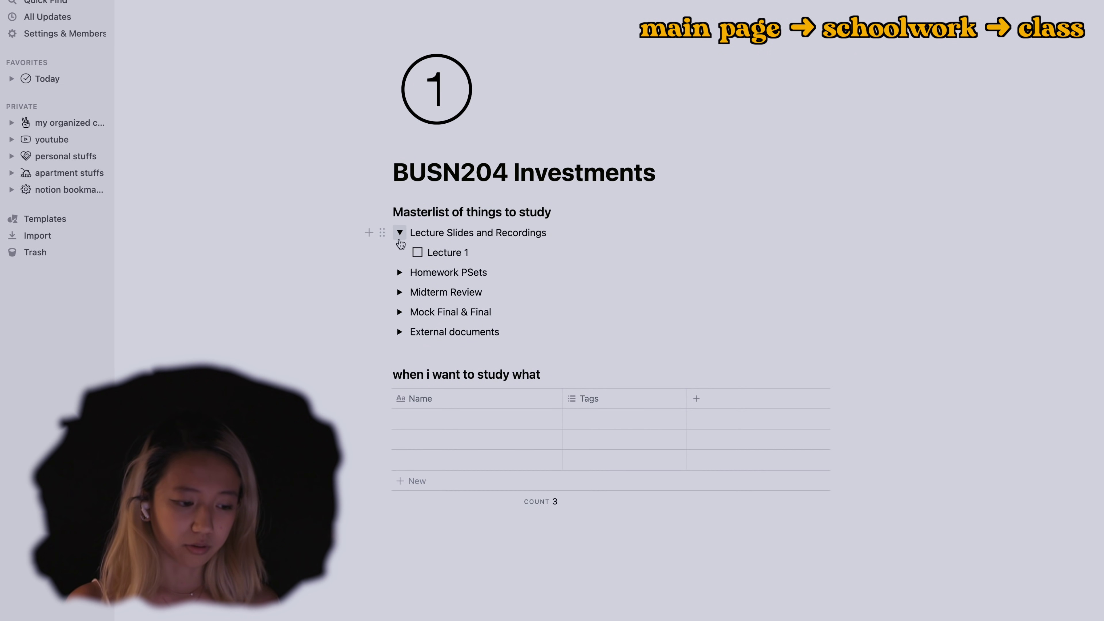
pyautogui.click(502, 261)
pyautogui.press('Return')
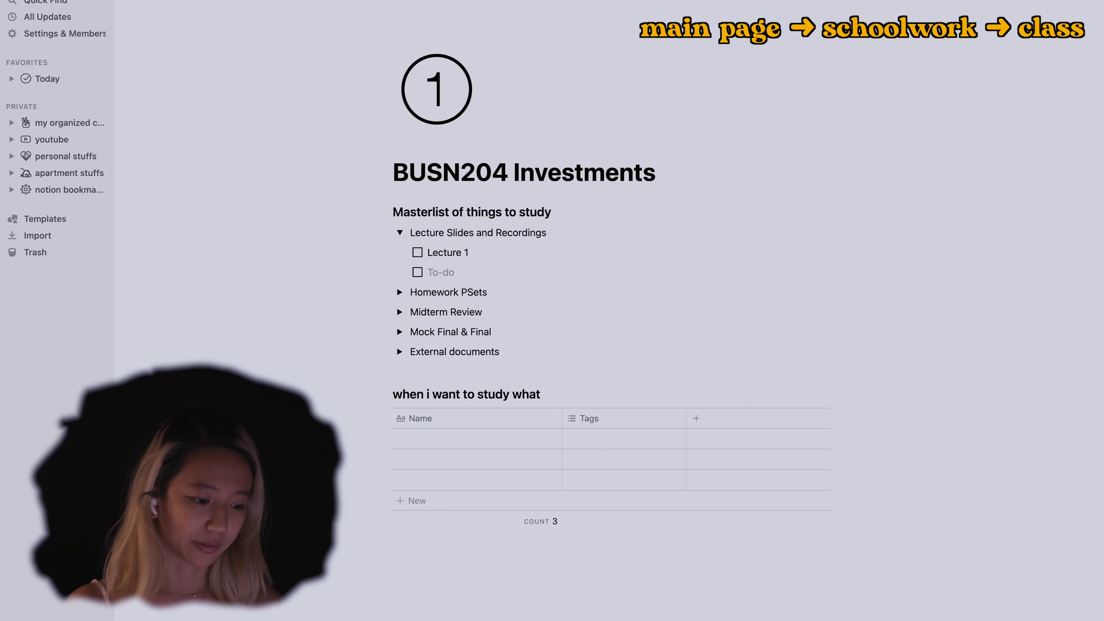
pyautogui.press('BackSpace')
pyautogui.press('BackSpace')
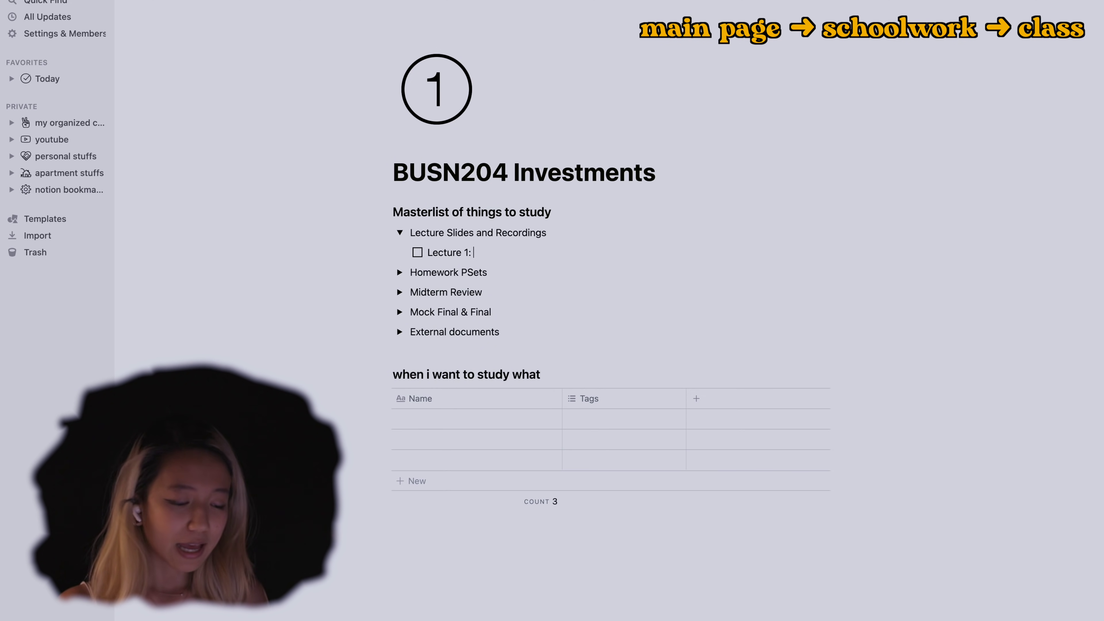
pyautogui.press('super+bracketleft')
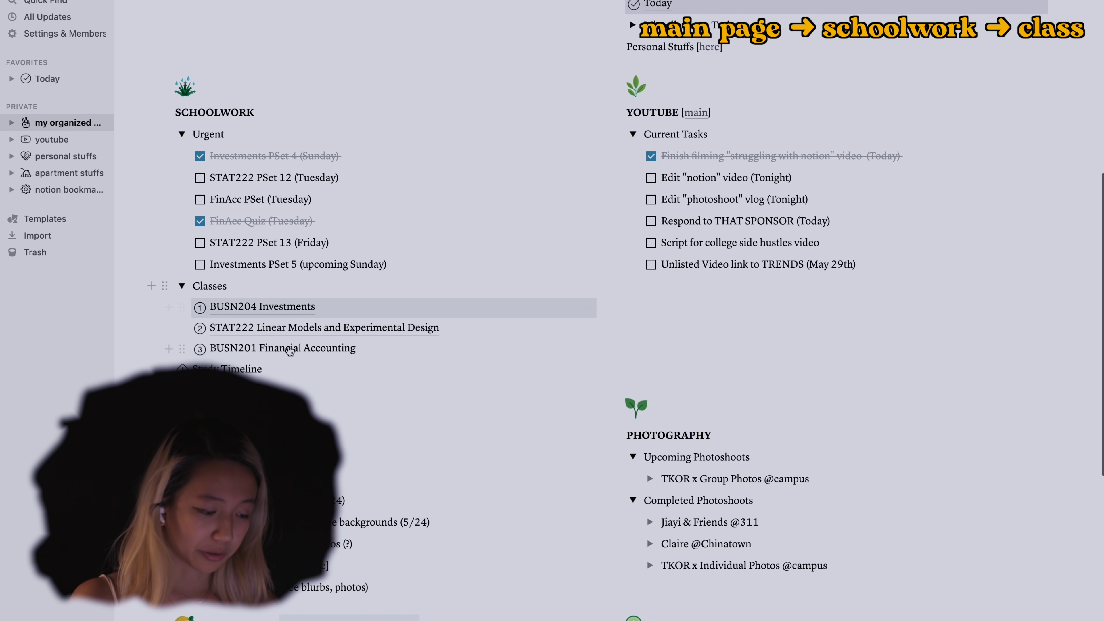
pyautogui.click(250, 371)
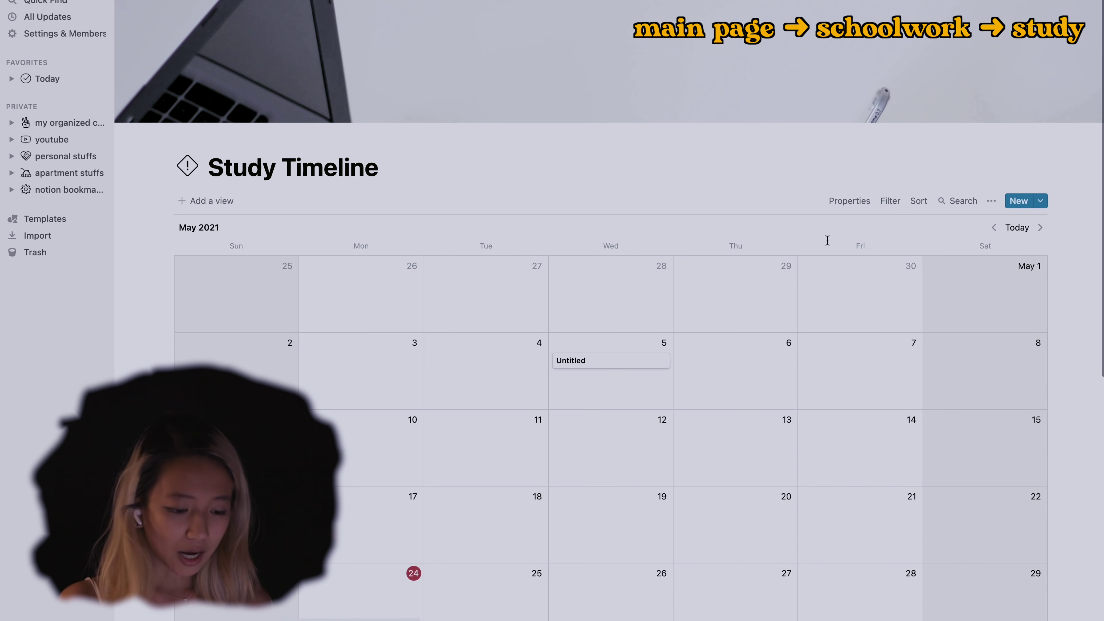
pyautogui.scroll(-6, 827, 240)
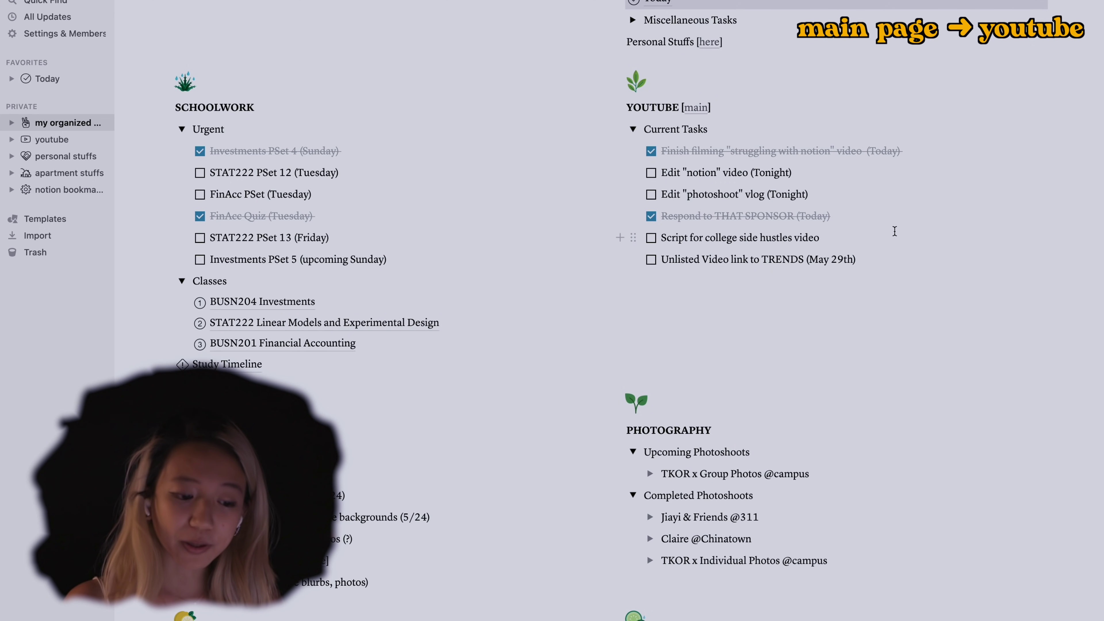
# Go to the youtube page and open its video brainstorm dump
pyautogui.scroll(3, 893, 232)
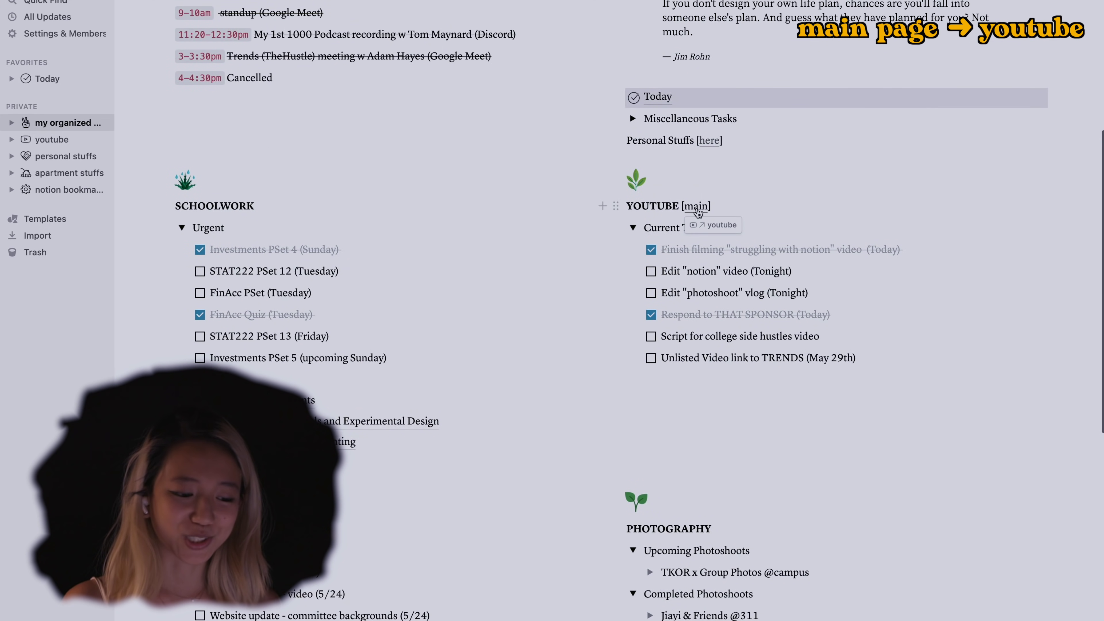
pyautogui.click(704, 210)
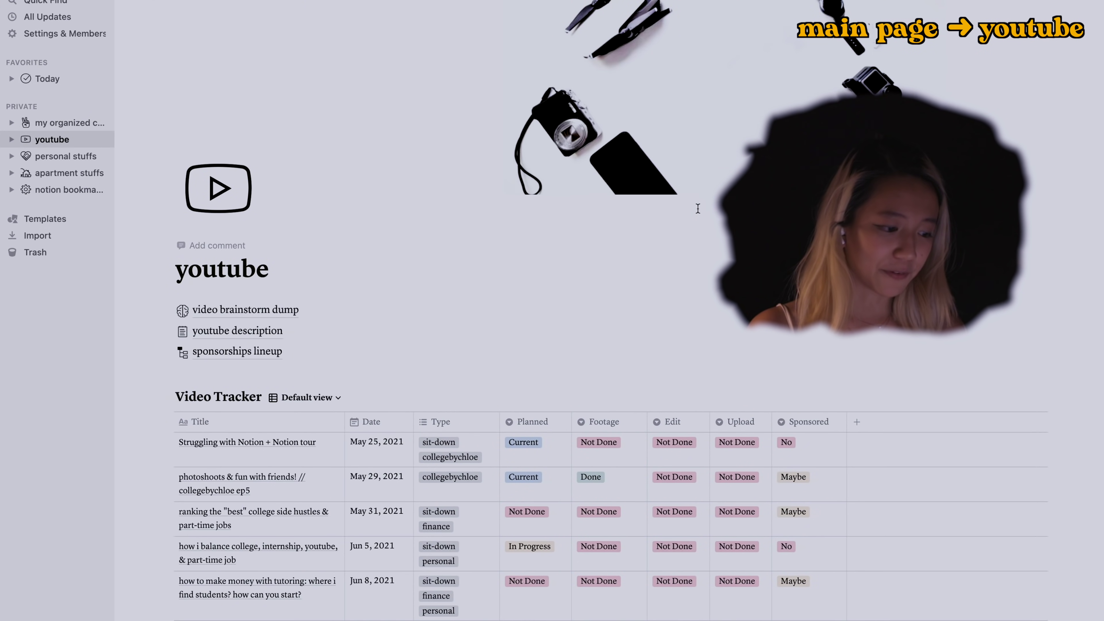
pyautogui.scroll(-2, 559, 301)
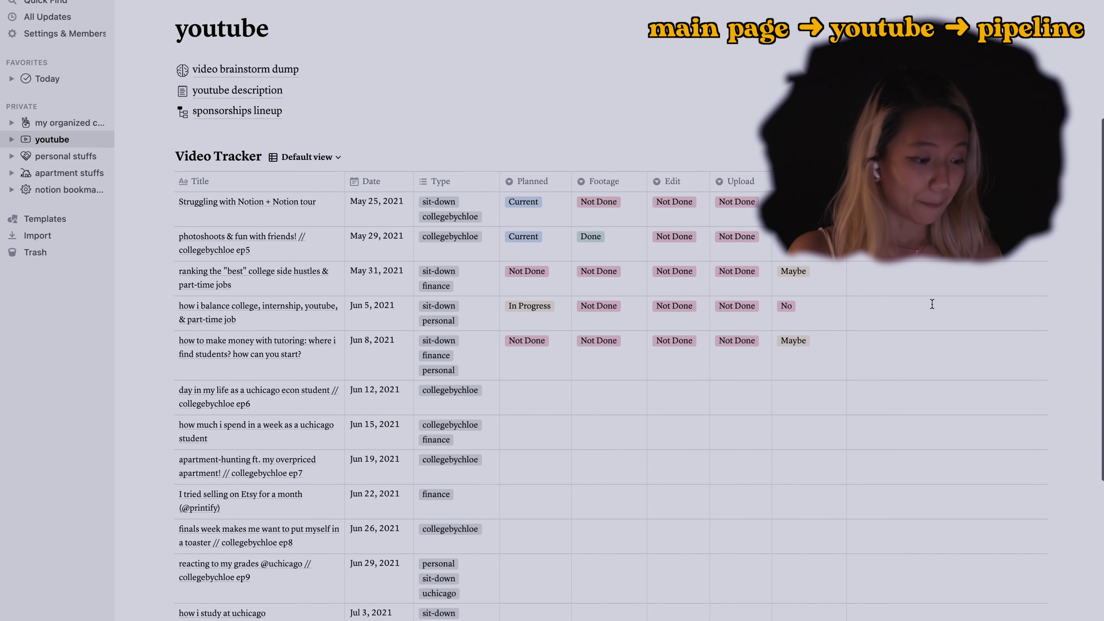
pyautogui.scroll(-5, 932, 303)
pyautogui.scroll(2, 896, 303)
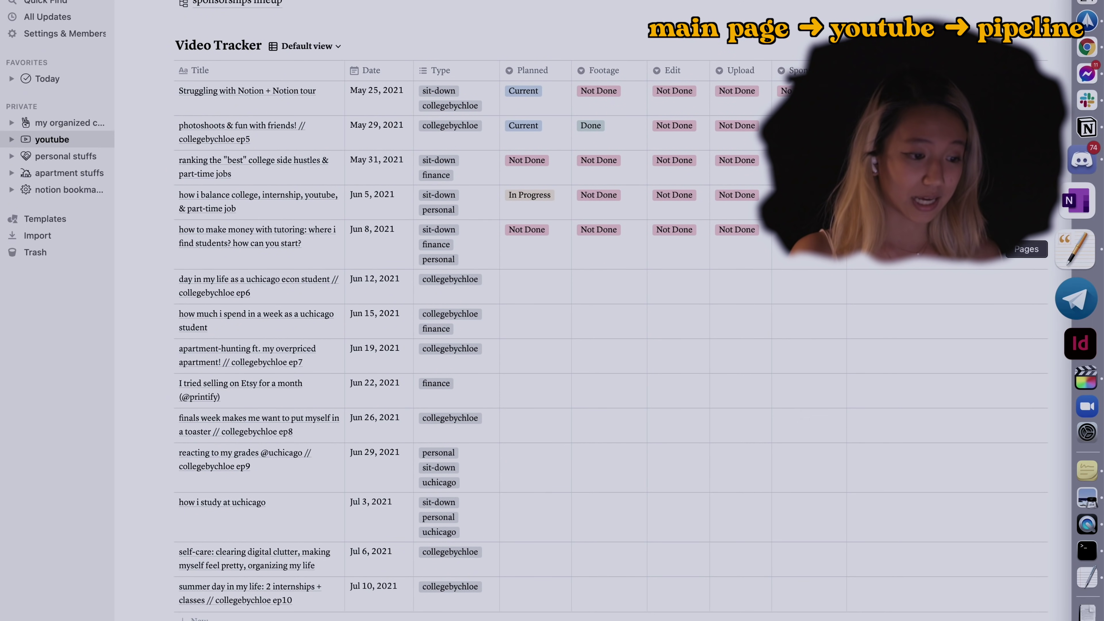
pyautogui.scroll(3, 362, 181)
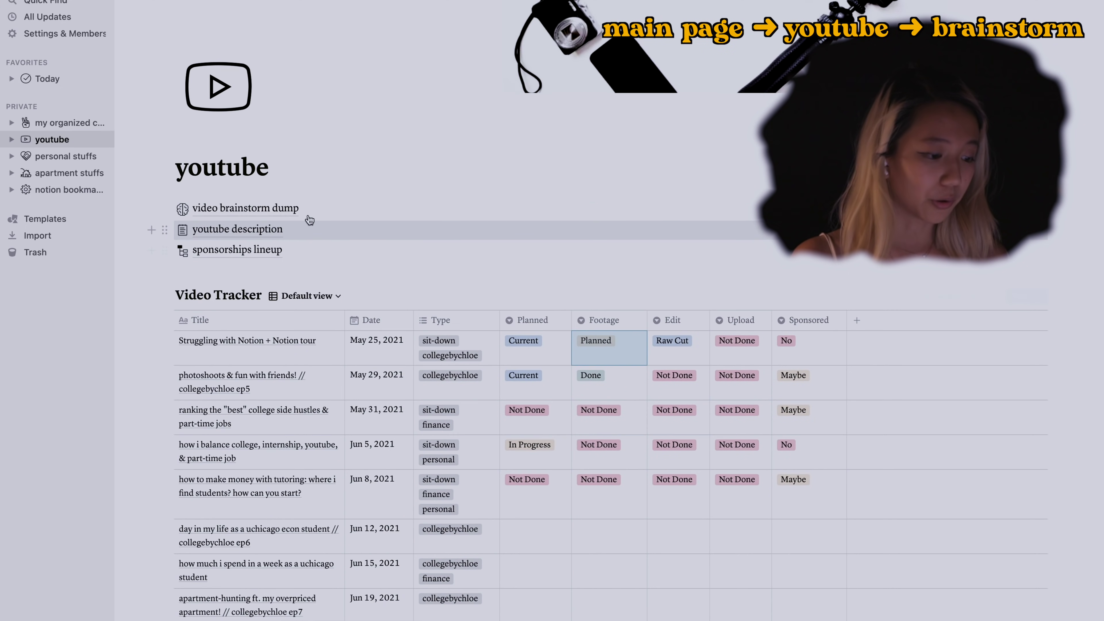
pyautogui.click(293, 207)
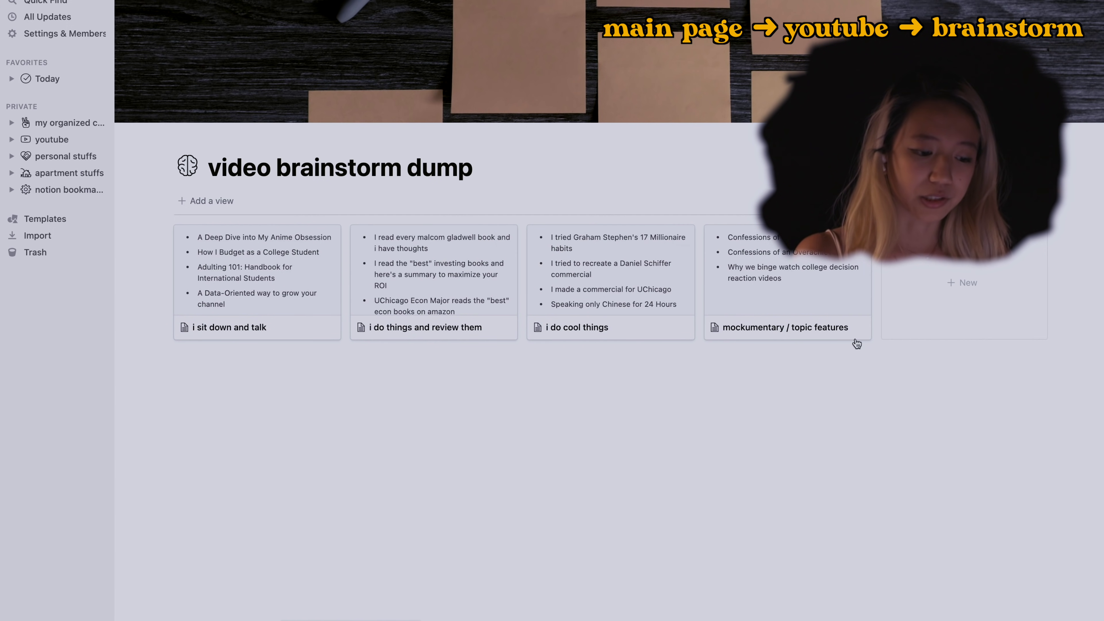
# Preview the 'i sit down and talk', 'i do things and review them' and mockumentary idea lists
pyautogui.click(297, 298)
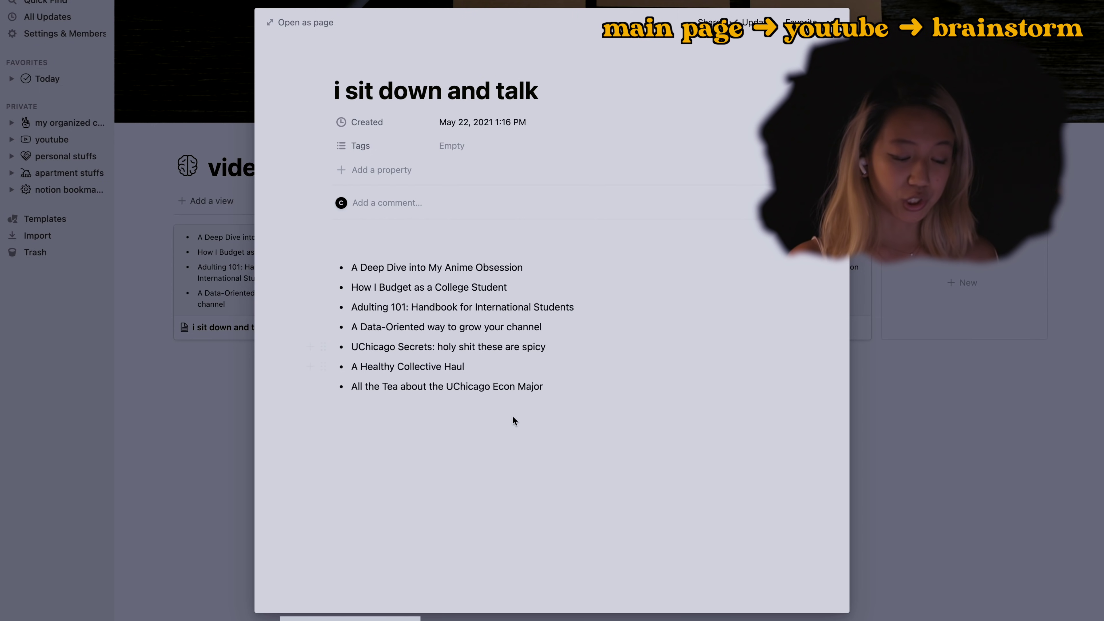
pyautogui.click(923, 464)
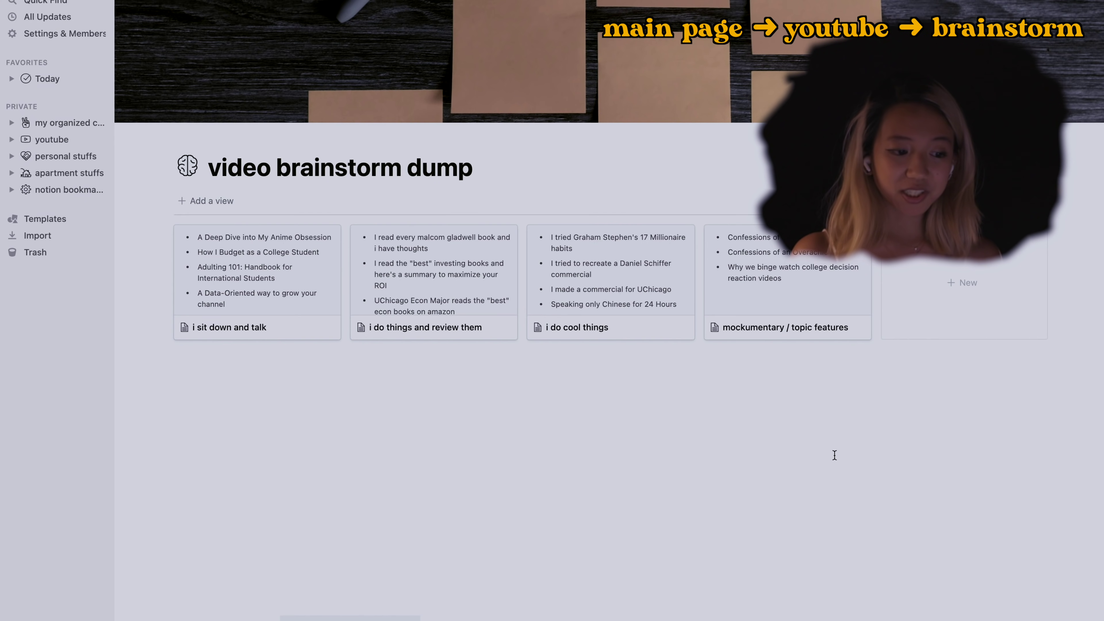
pyautogui.click(424, 291)
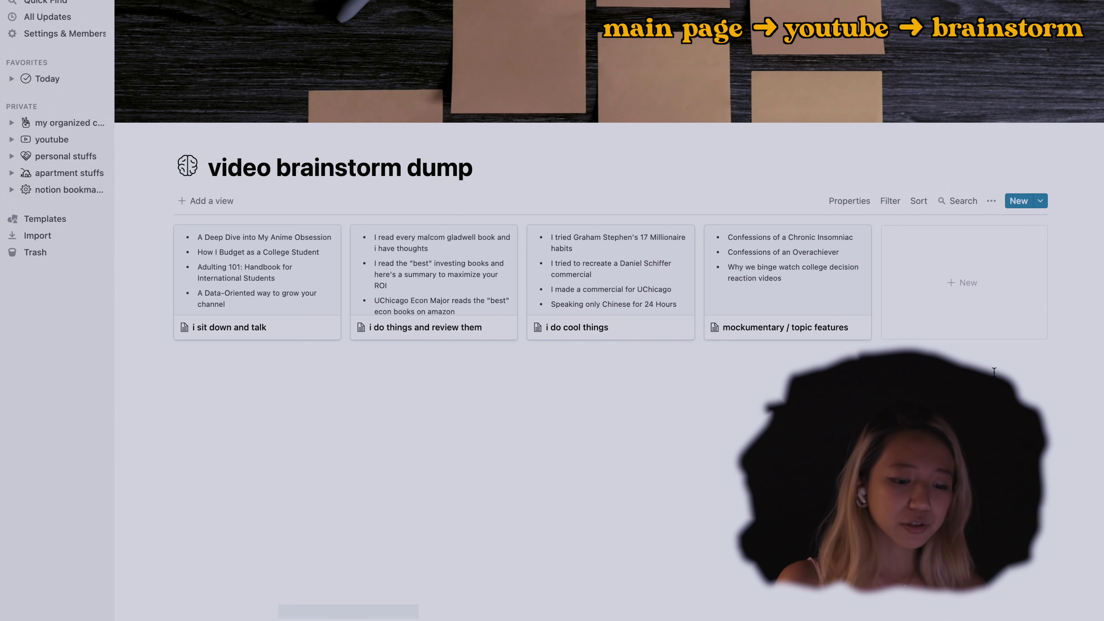
pyautogui.click(858, 239)
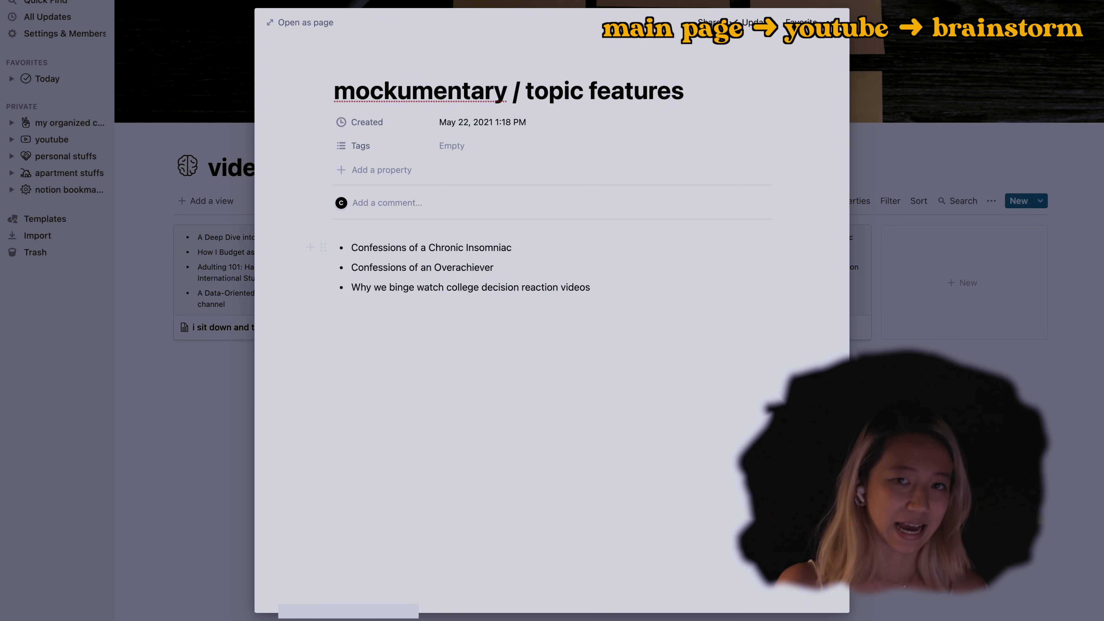
pyautogui.press('Escape')
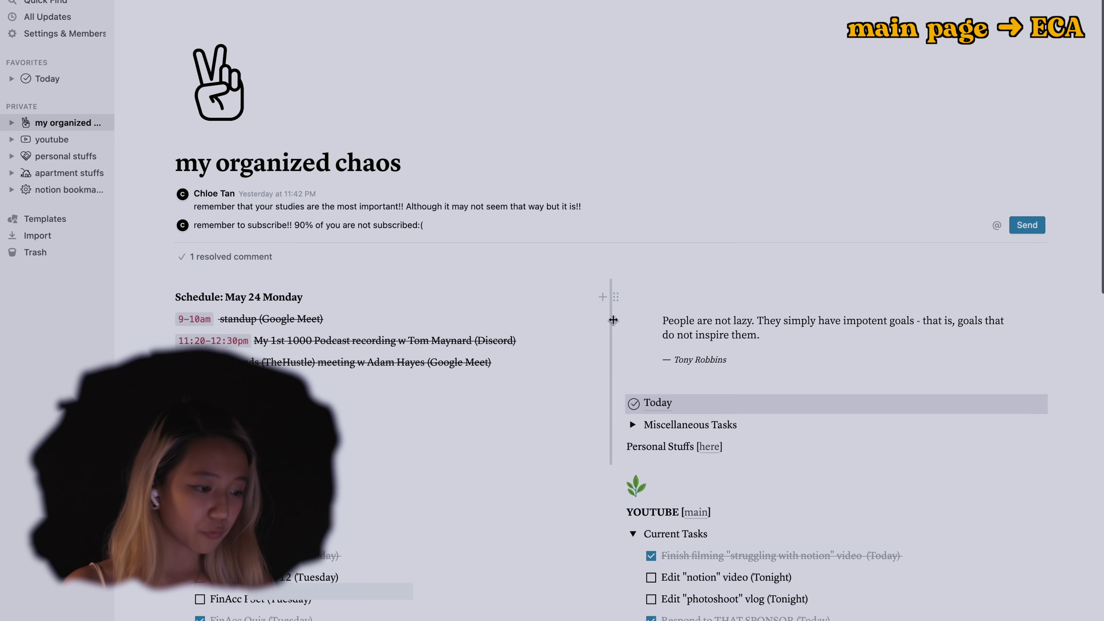
# Scroll down the dashboard, select the whole Photography section, then clear the selection
pyautogui.scroll(-7, 614, 320)
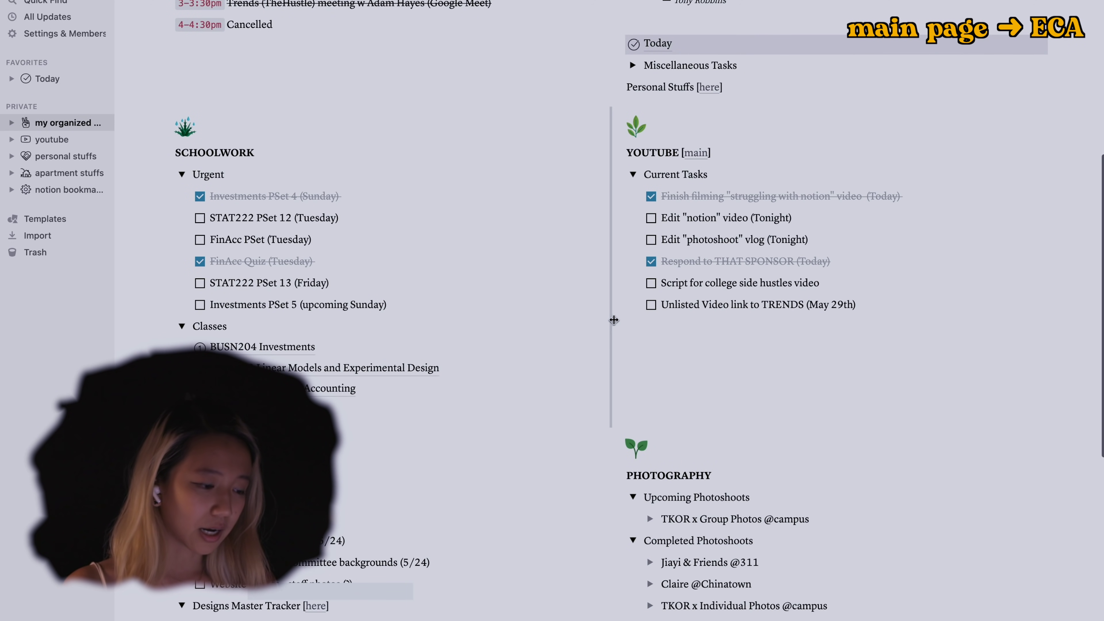
pyautogui.scroll(-8, 614, 320)
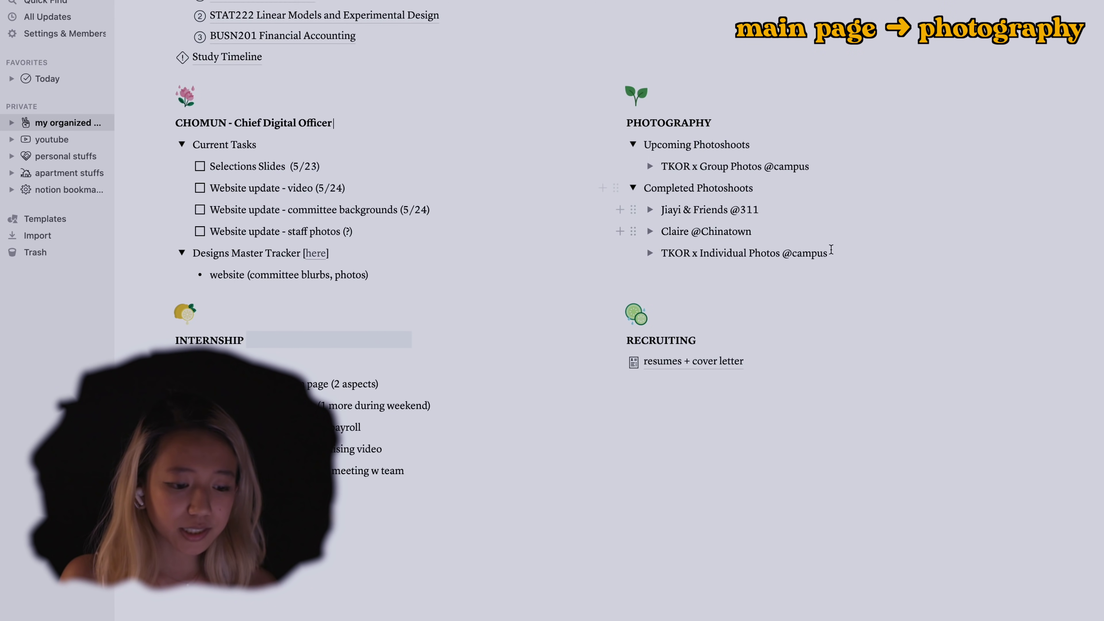
pyautogui.moveTo(839, 260); pyautogui.dragTo(625, 120)
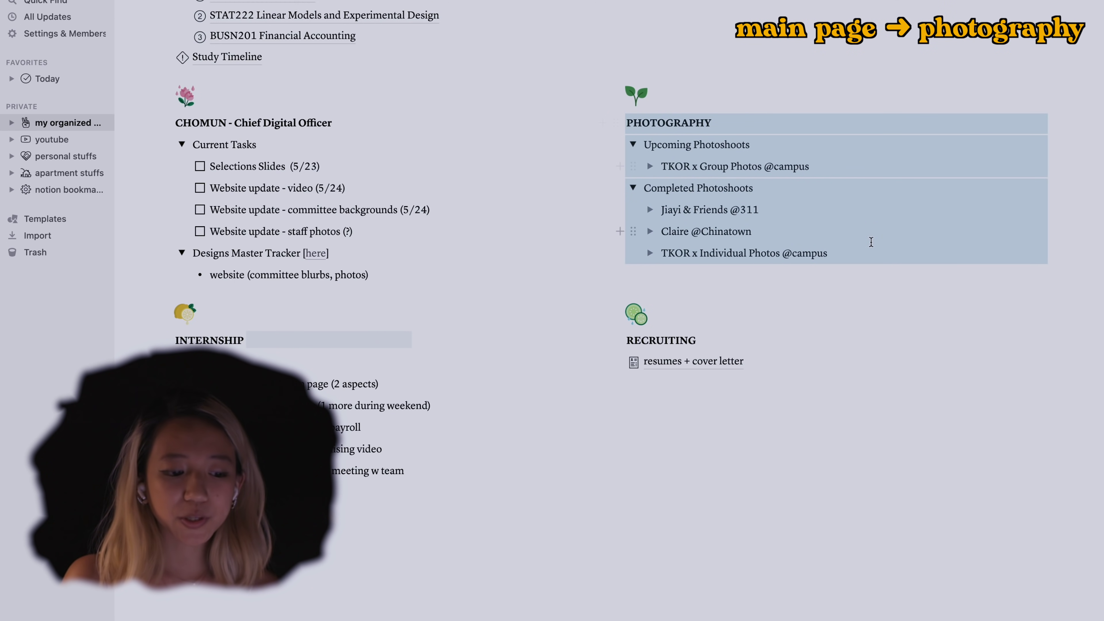
pyautogui.click(867, 276)
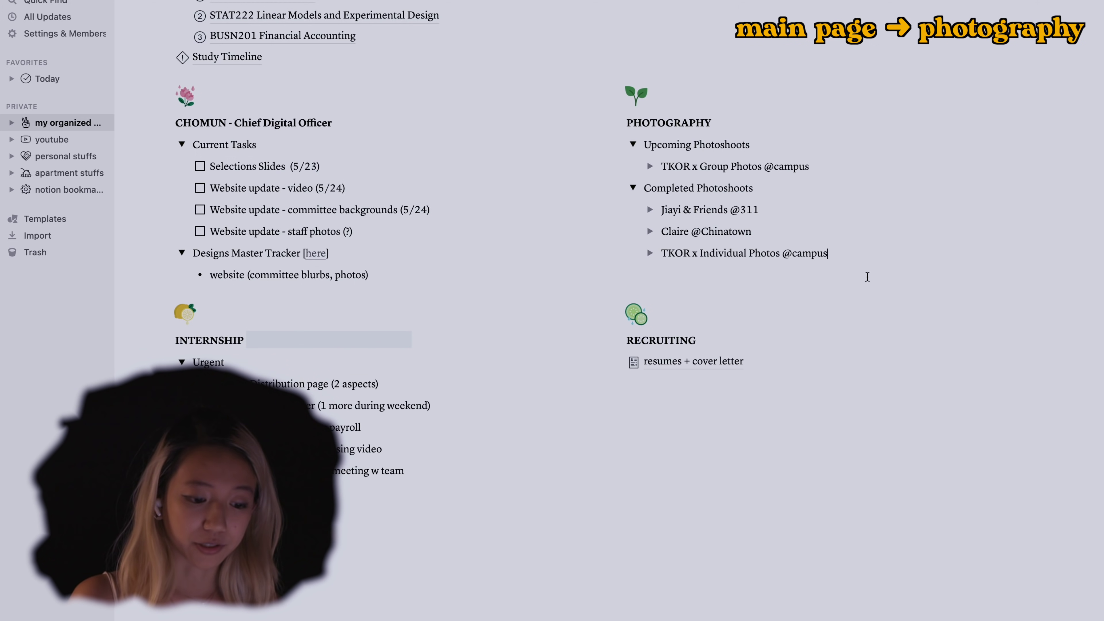
# Open the resumes + cover letter page and expand, then collapse, the Past Resumes list
pyautogui.scroll(-1, 726, 98)
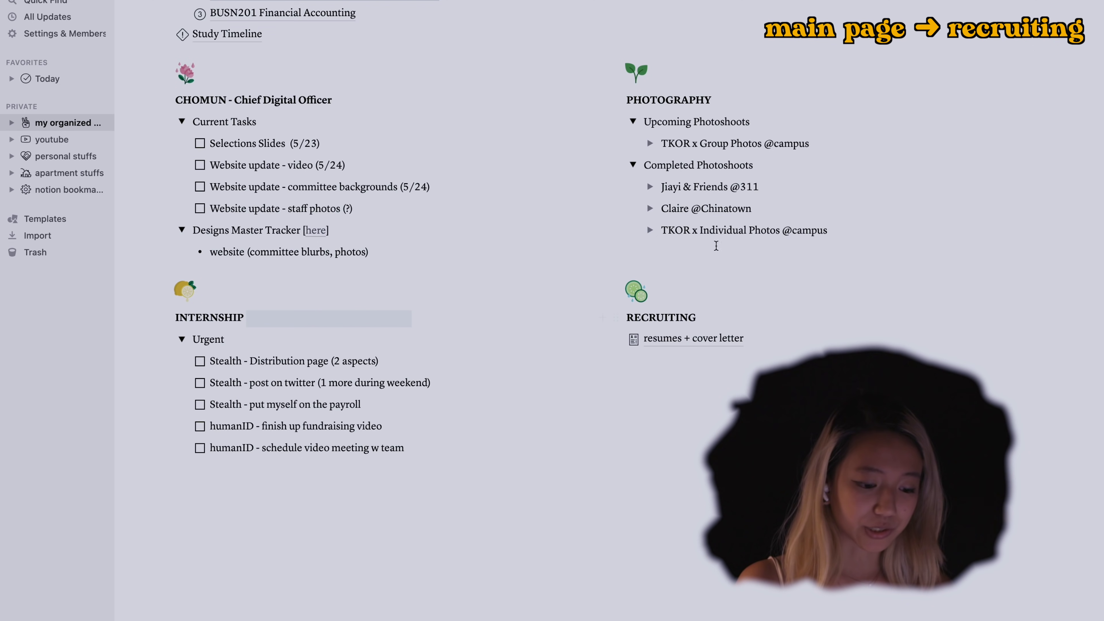
pyautogui.click(685, 342)
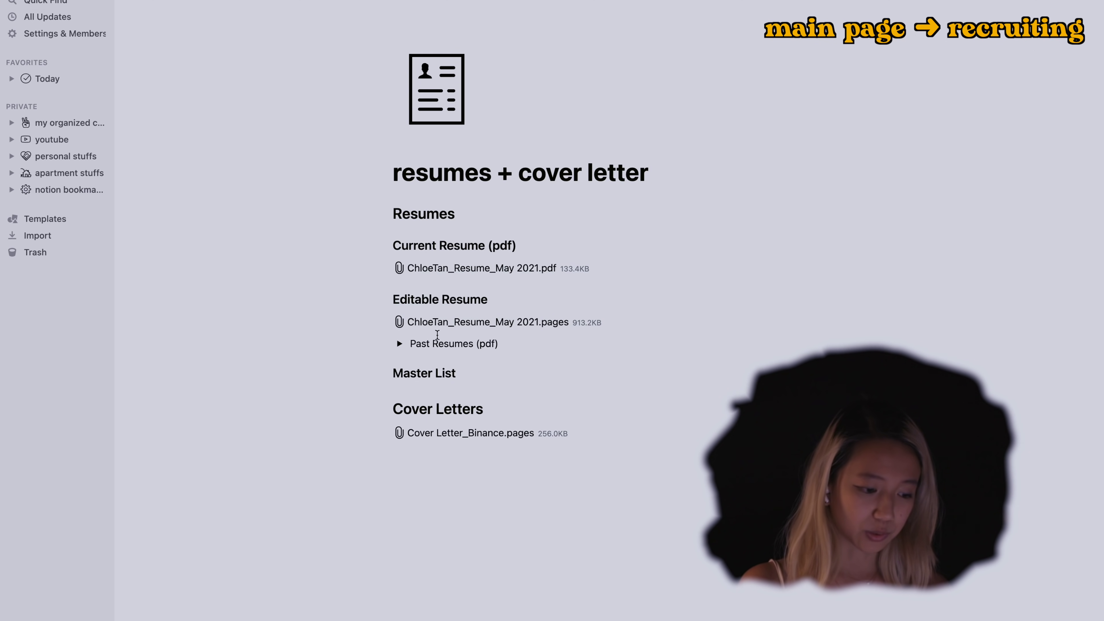
pyautogui.click(399, 344)
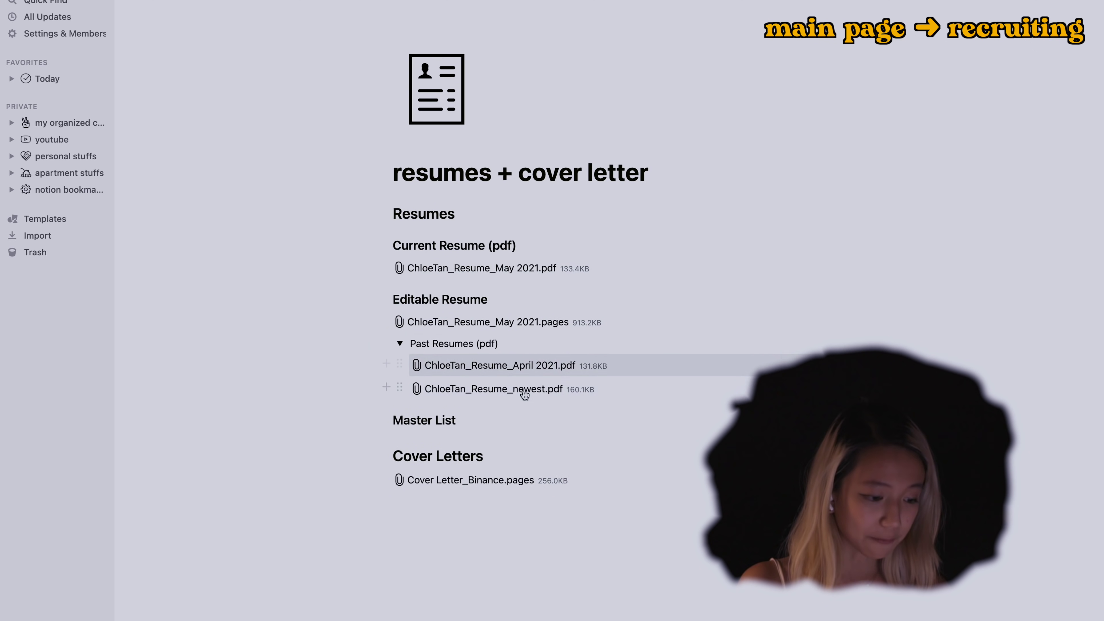
pyautogui.click(400, 344)
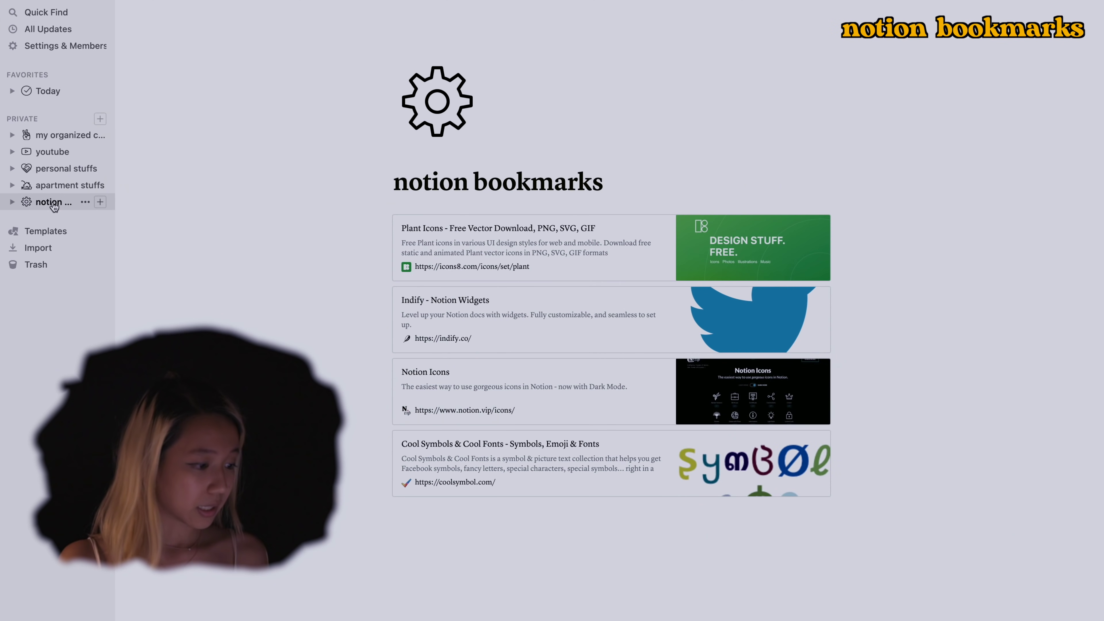
# Scroll the notion bookmarks page, then look through the my organized chaos and personal stuffs pages
pyautogui.scroll(-1, 979, 277)
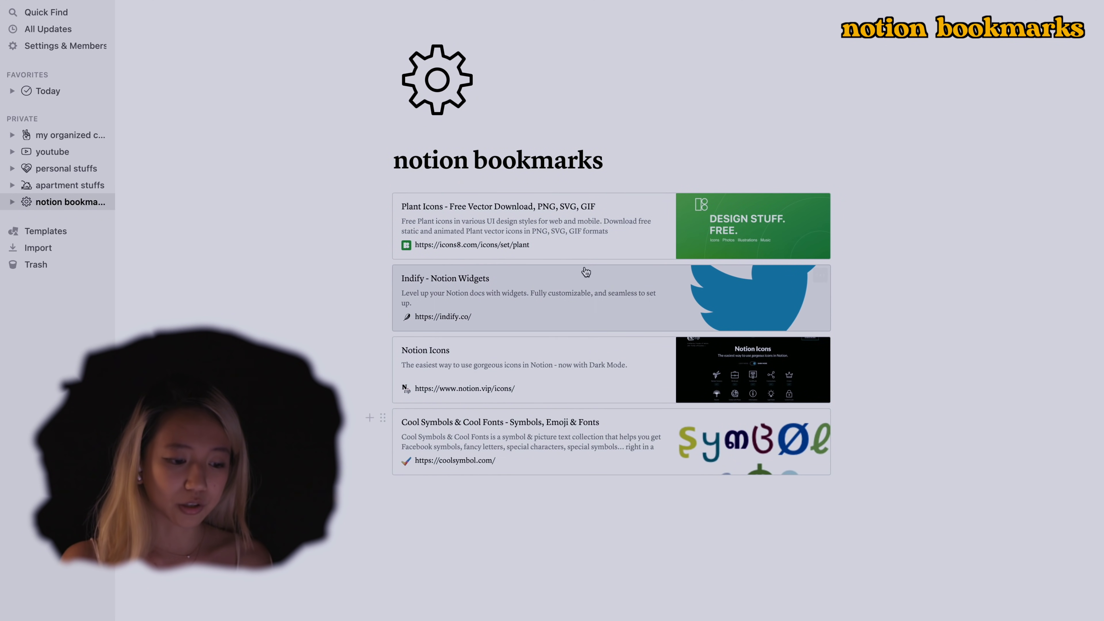
pyautogui.click(59, 140)
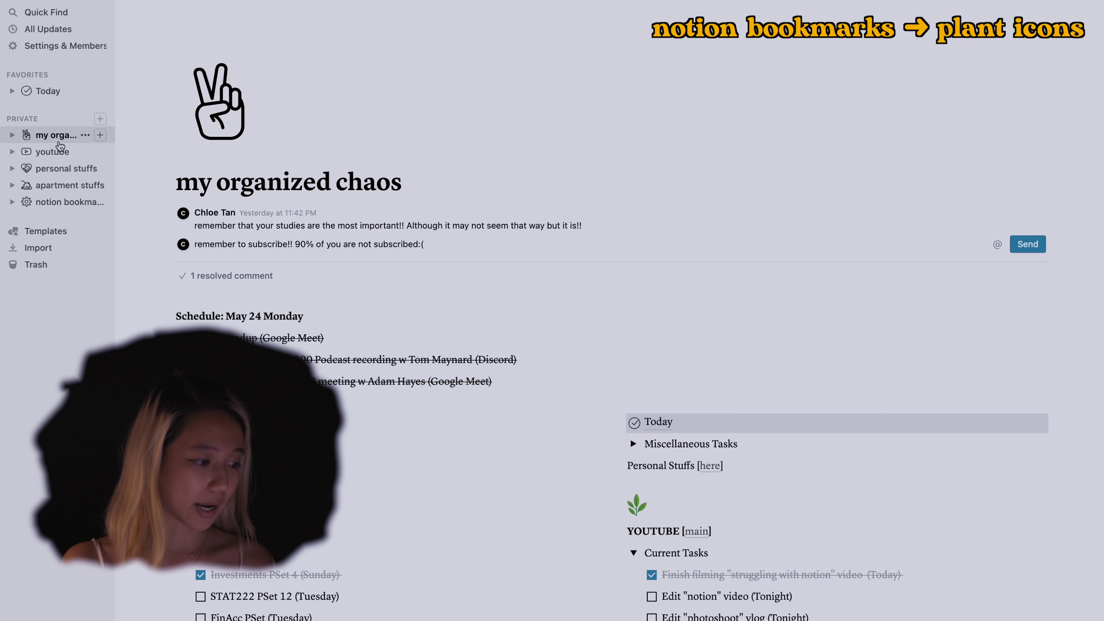
pyautogui.scroll(-6, 523, 291)
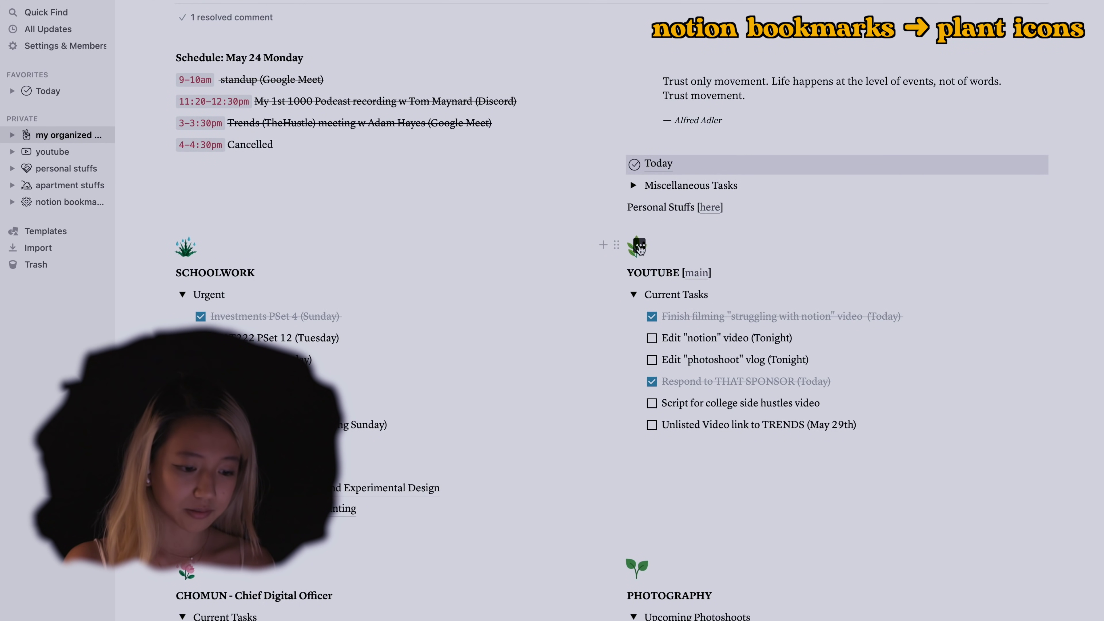
pyautogui.scroll(-1, 739, 594)
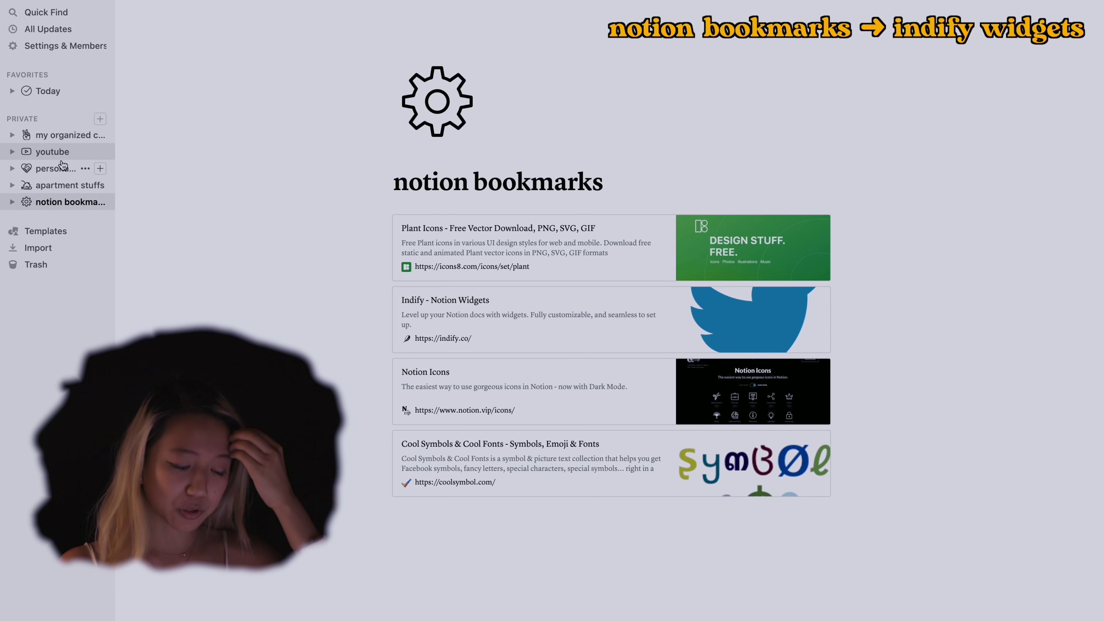
pyautogui.click(63, 166)
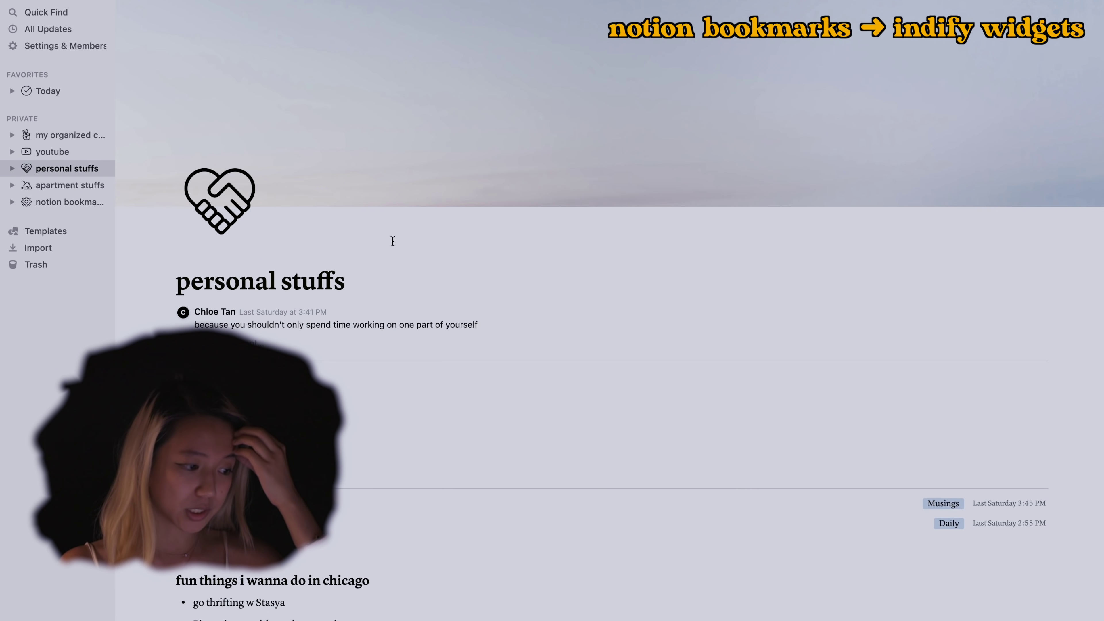
pyautogui.scroll(-4, 692, 302)
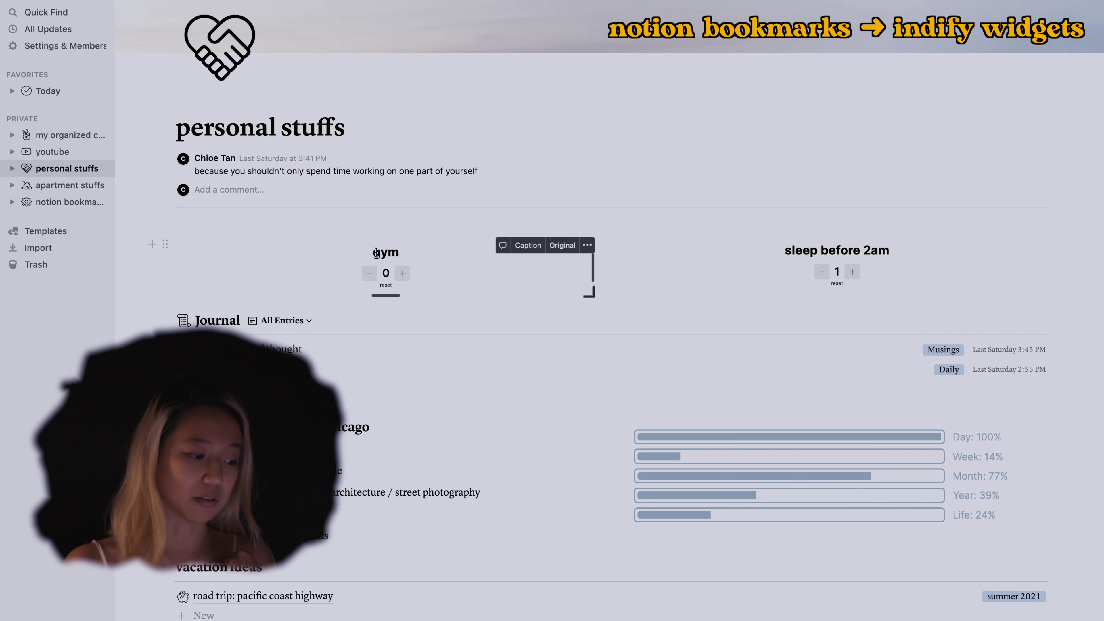
# Revisit notion bookmarks, then return to the my organized chaos dashboard and scroll it
pyautogui.click(69, 202)
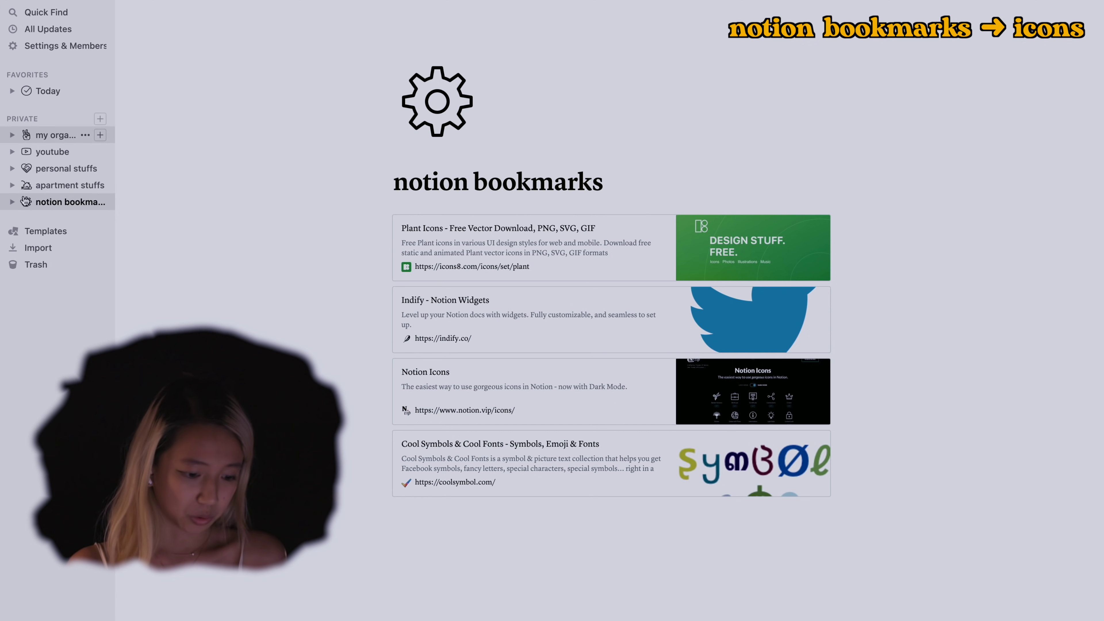
pyautogui.click(52, 135)
pyautogui.scroll(-10, 623, 369)
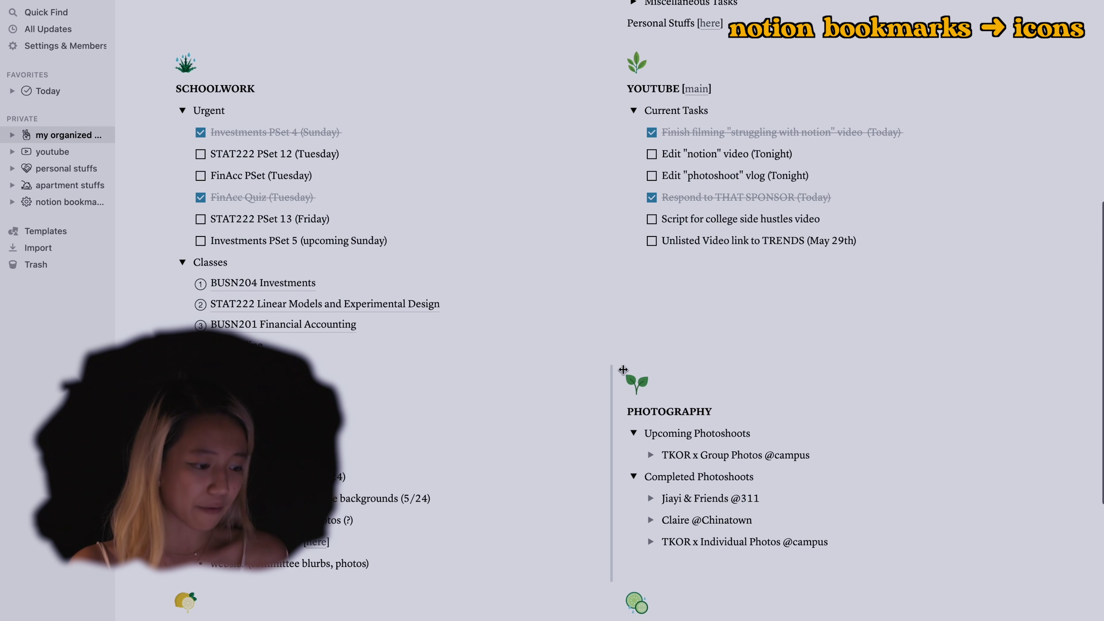
pyautogui.scroll(5, 623, 370)
pyautogui.scroll(-4, 316, 222)
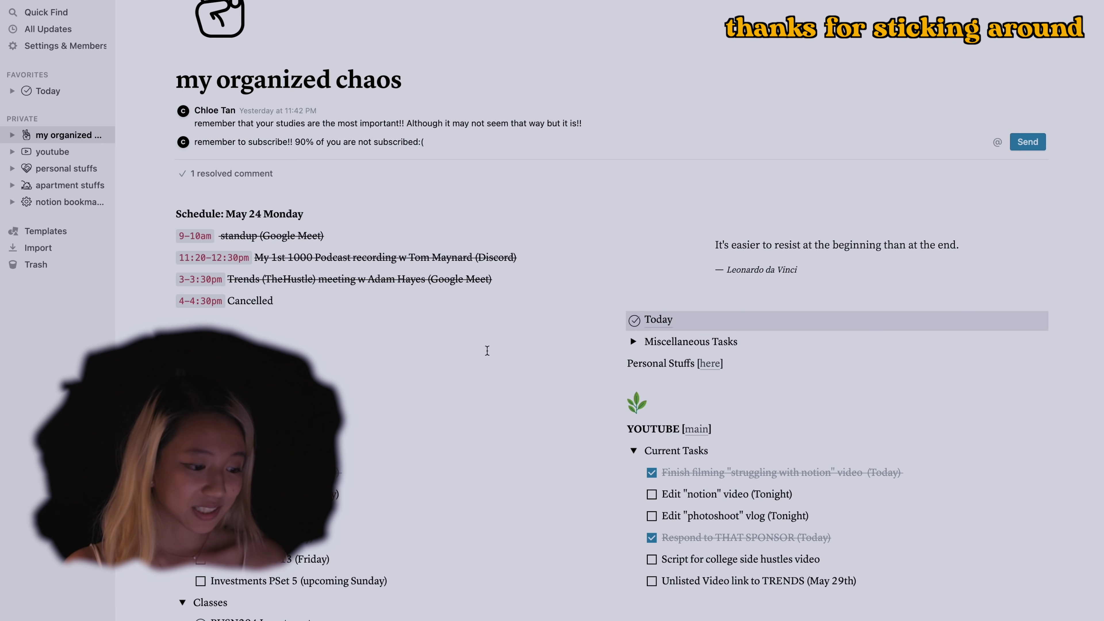
pyautogui.scroll(3, 488, 350)
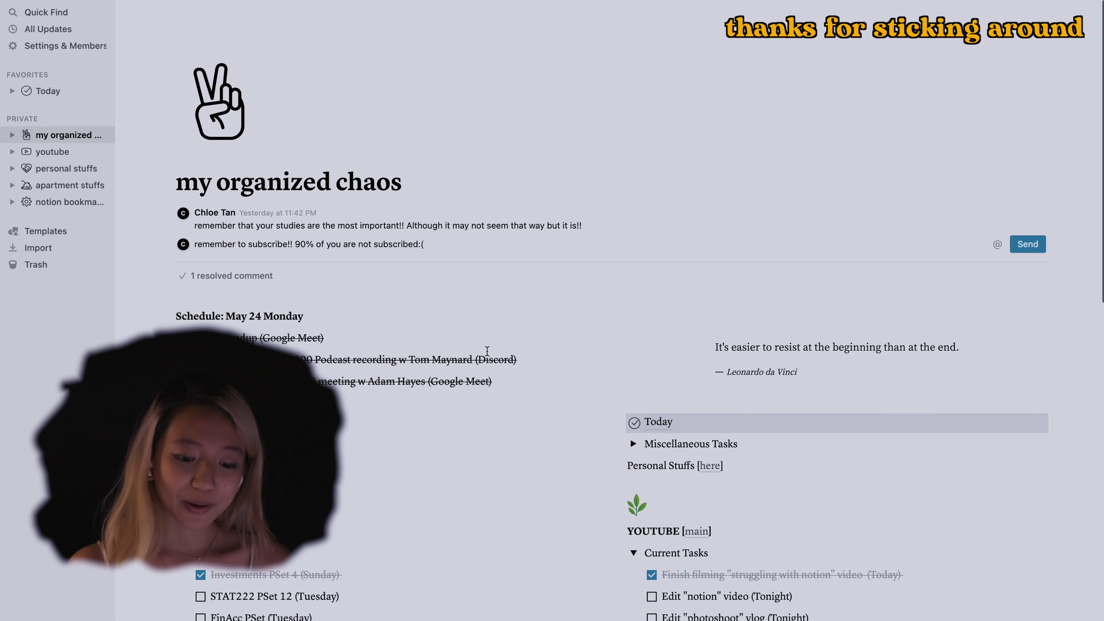